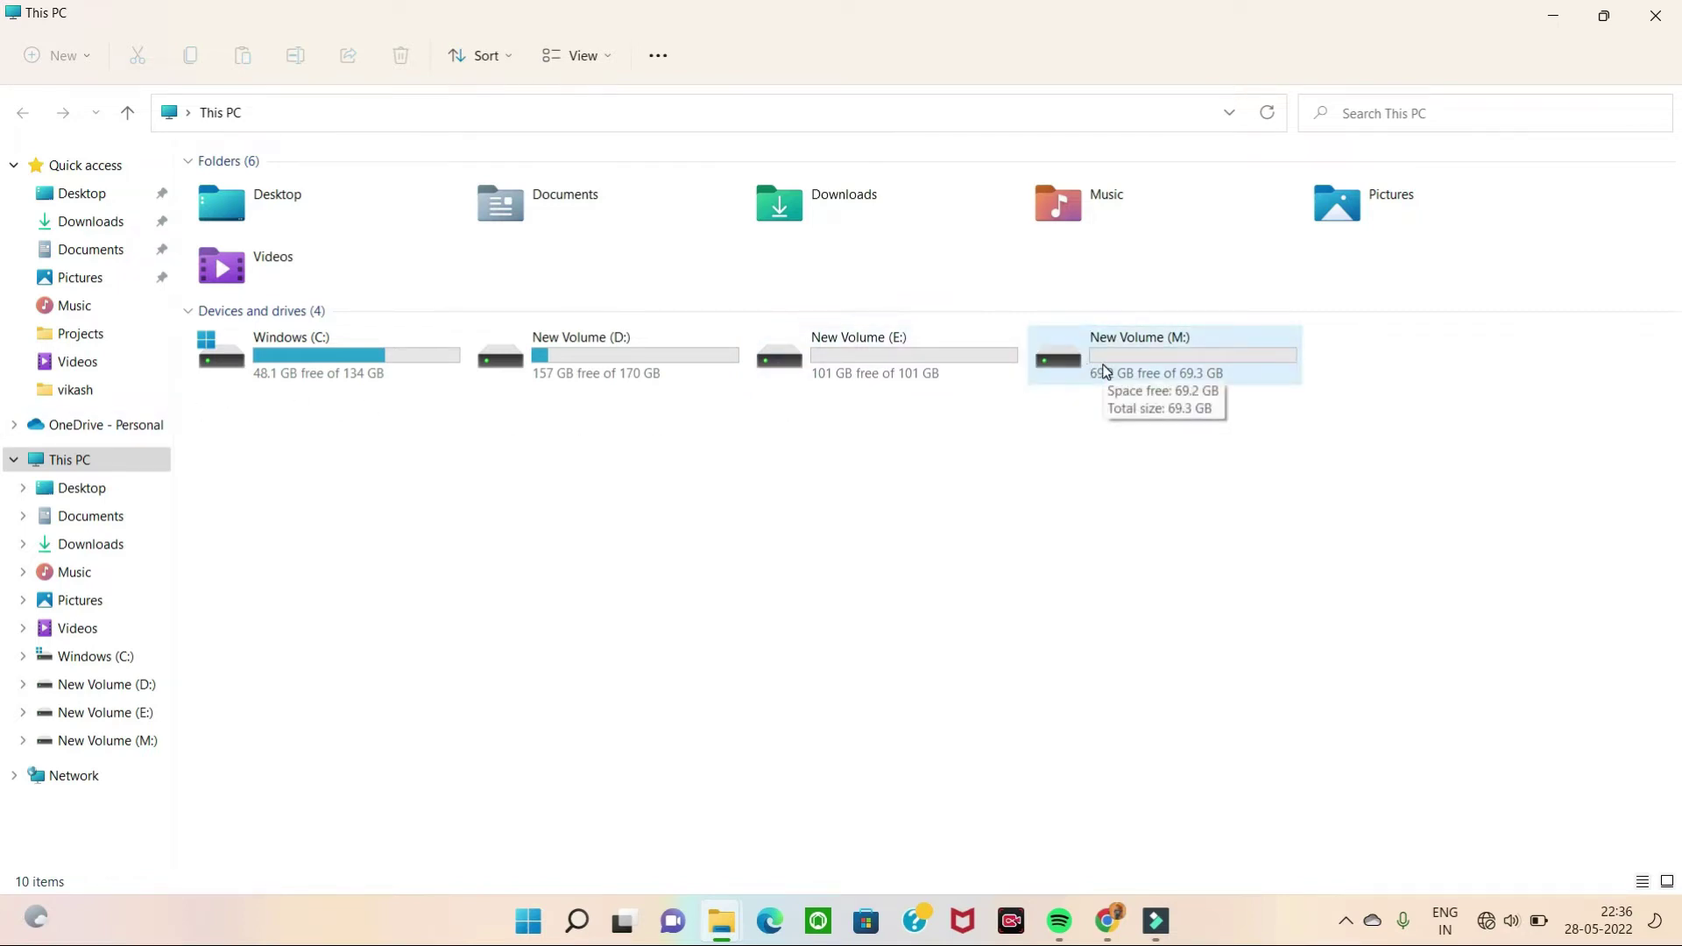
- Minimize This PC, search Windows for "create", and open the Create and format hard disk partitions tool in a maximized window
click(1545, 16)
click(576, 919)
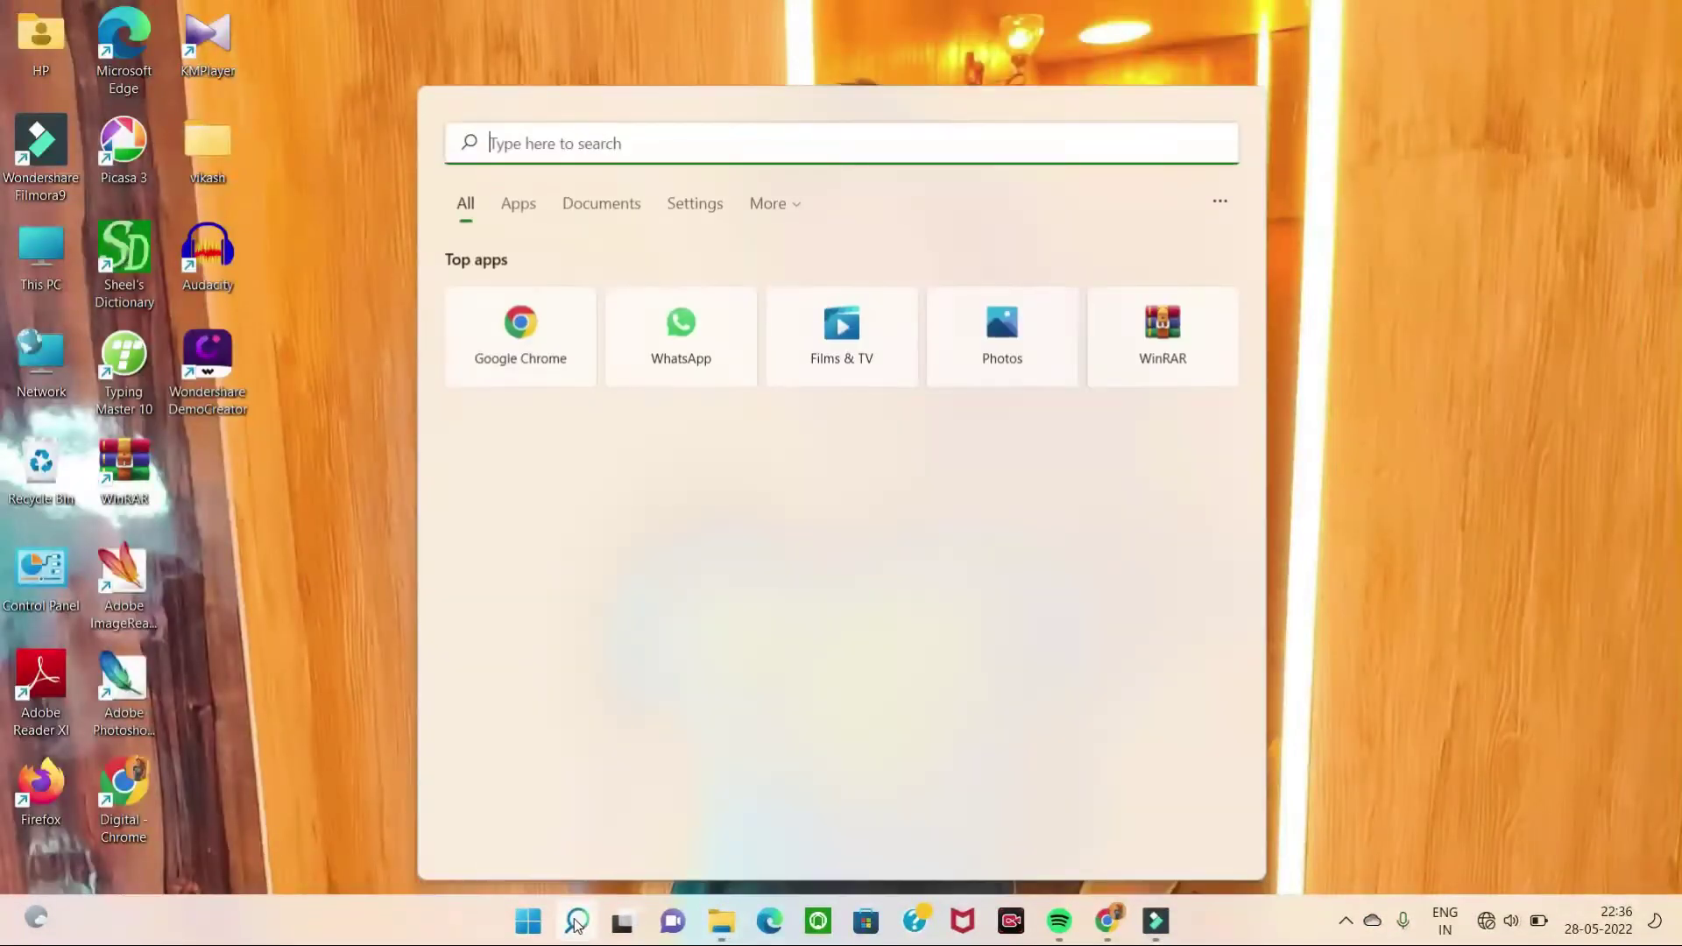
click(510, 143)
text(cre)
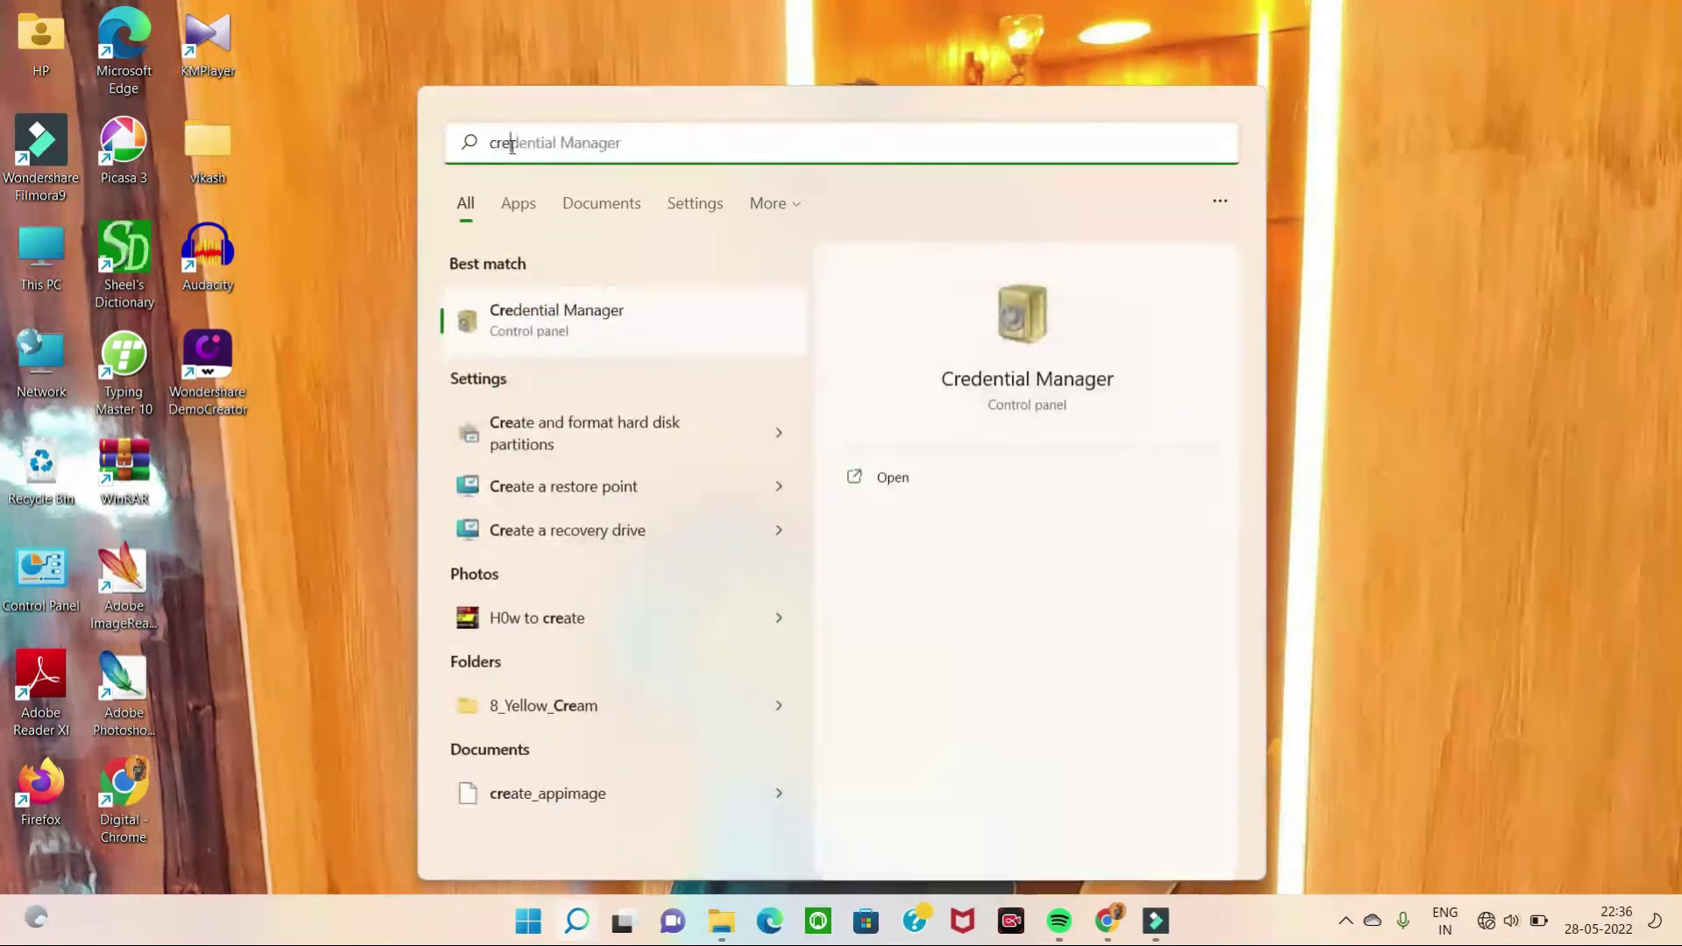
text(ate)
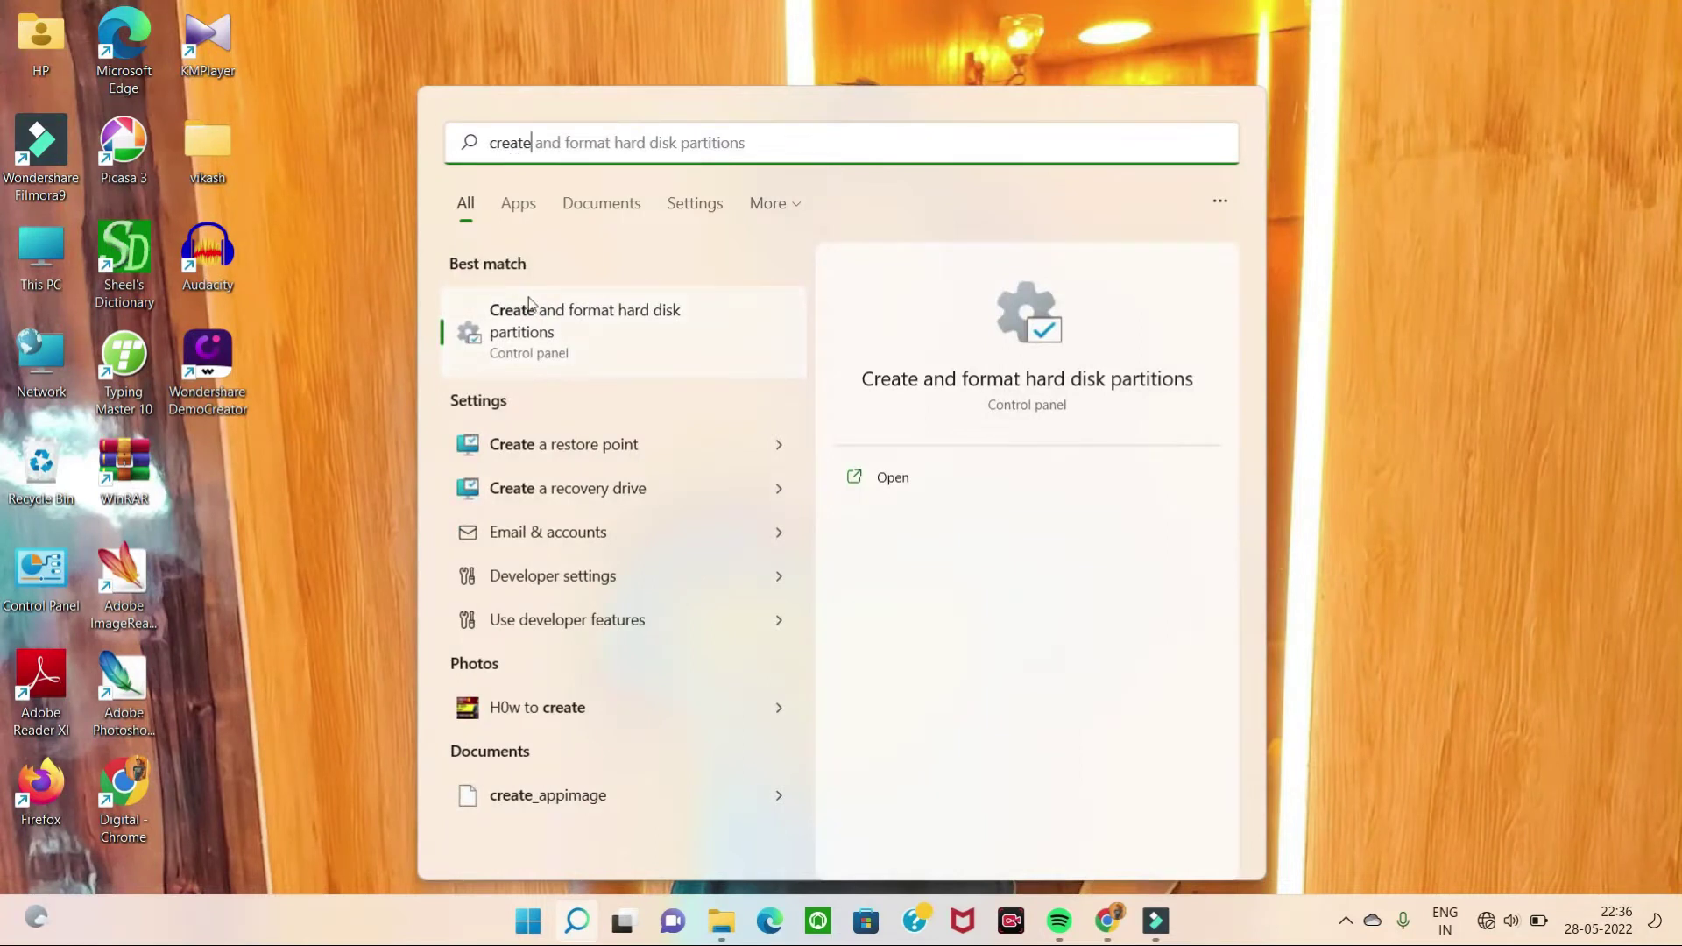
click(595, 329)
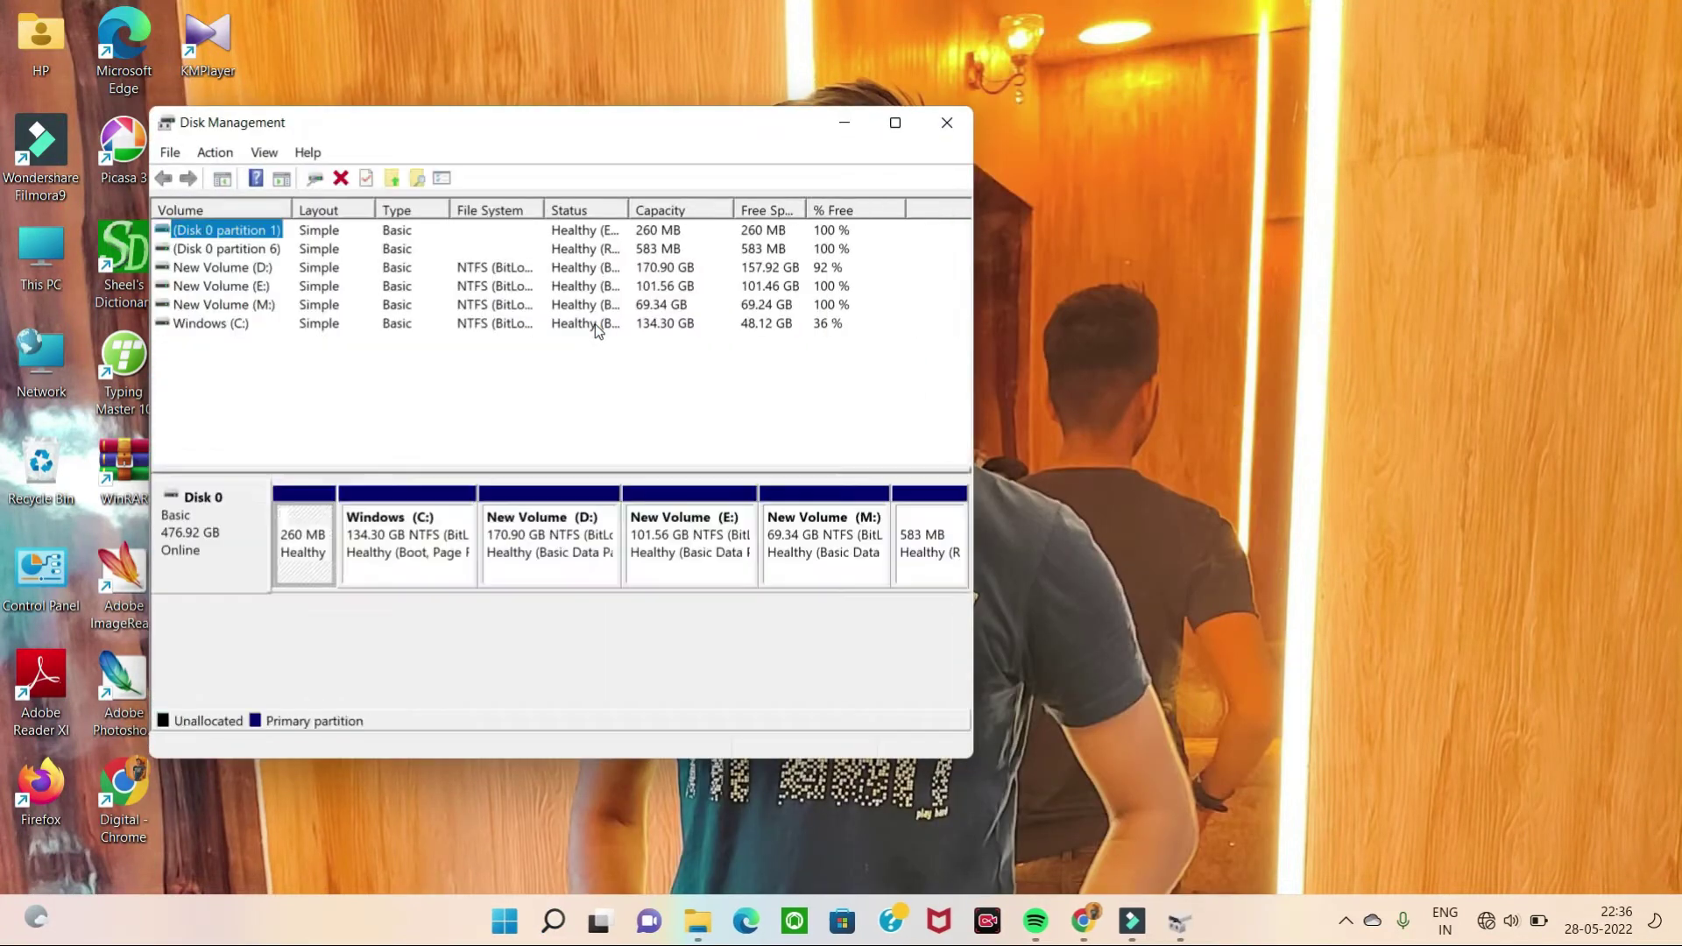
click(895, 123)
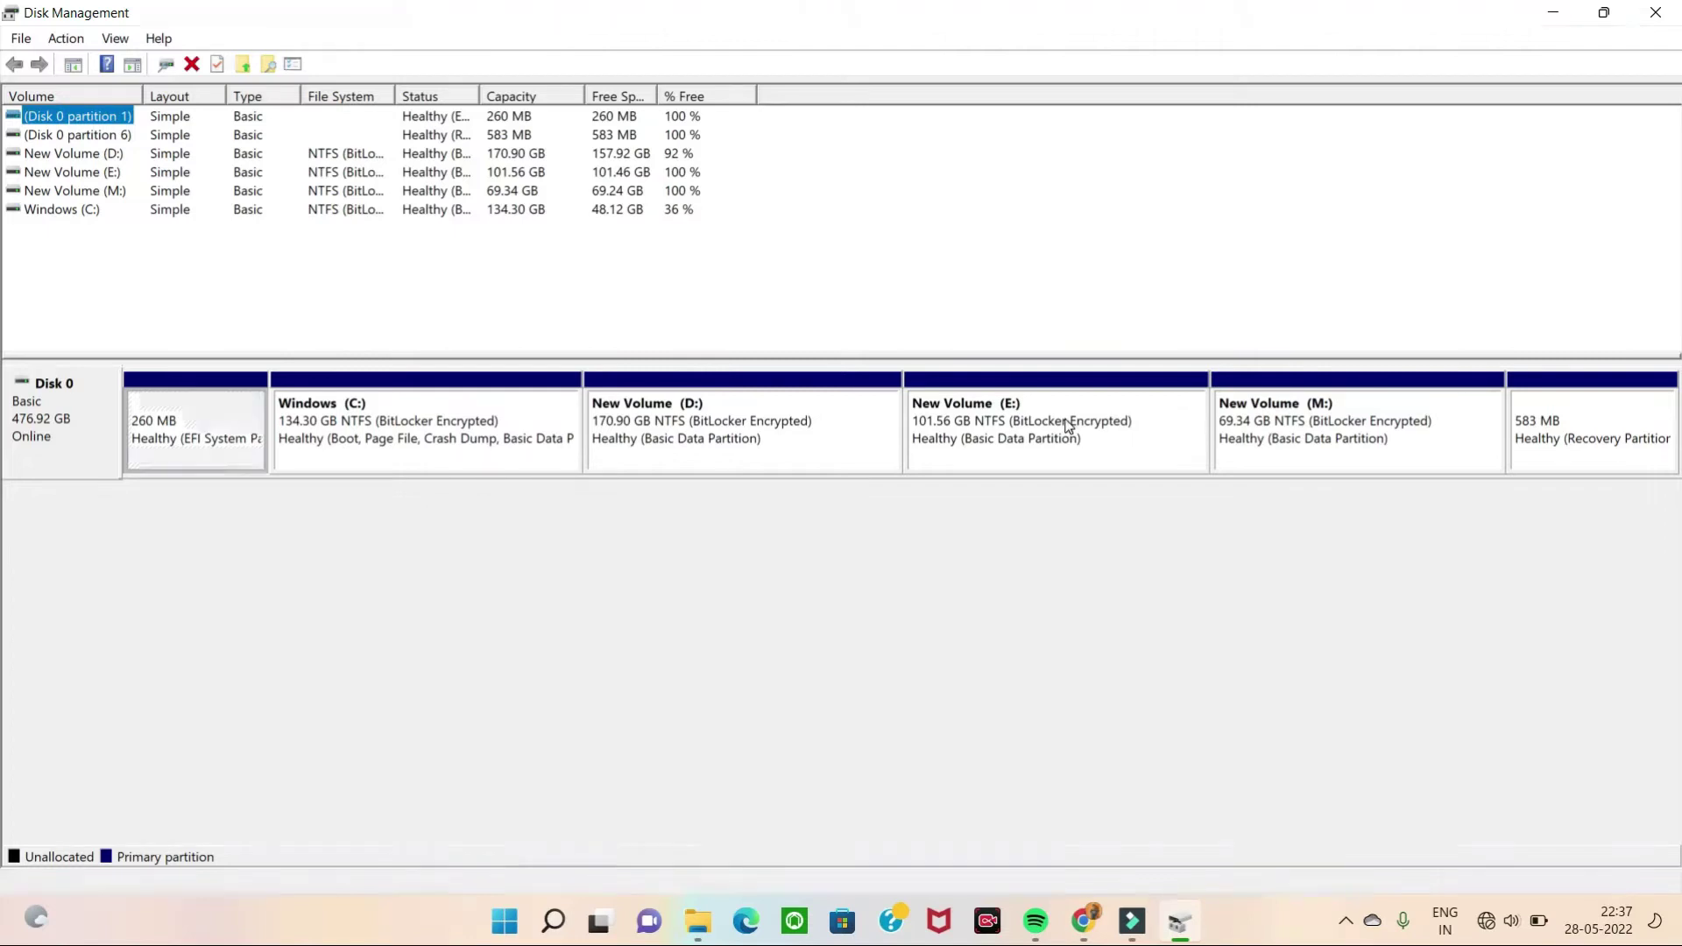
click(1281, 437)
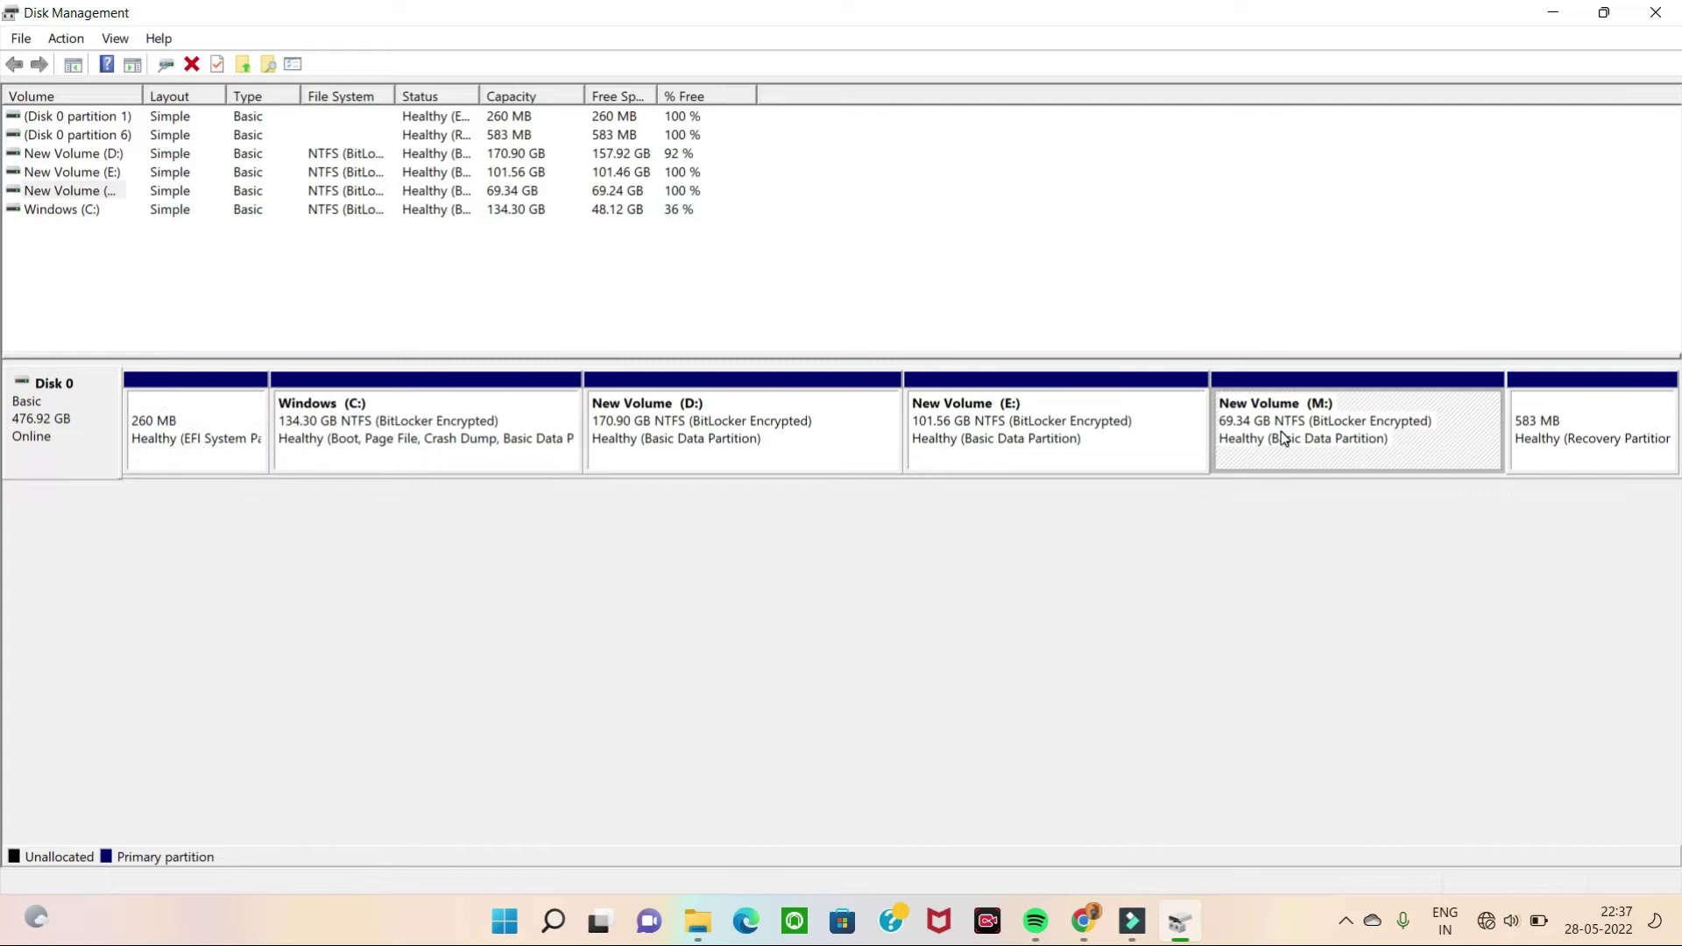
right_click(1282, 437)
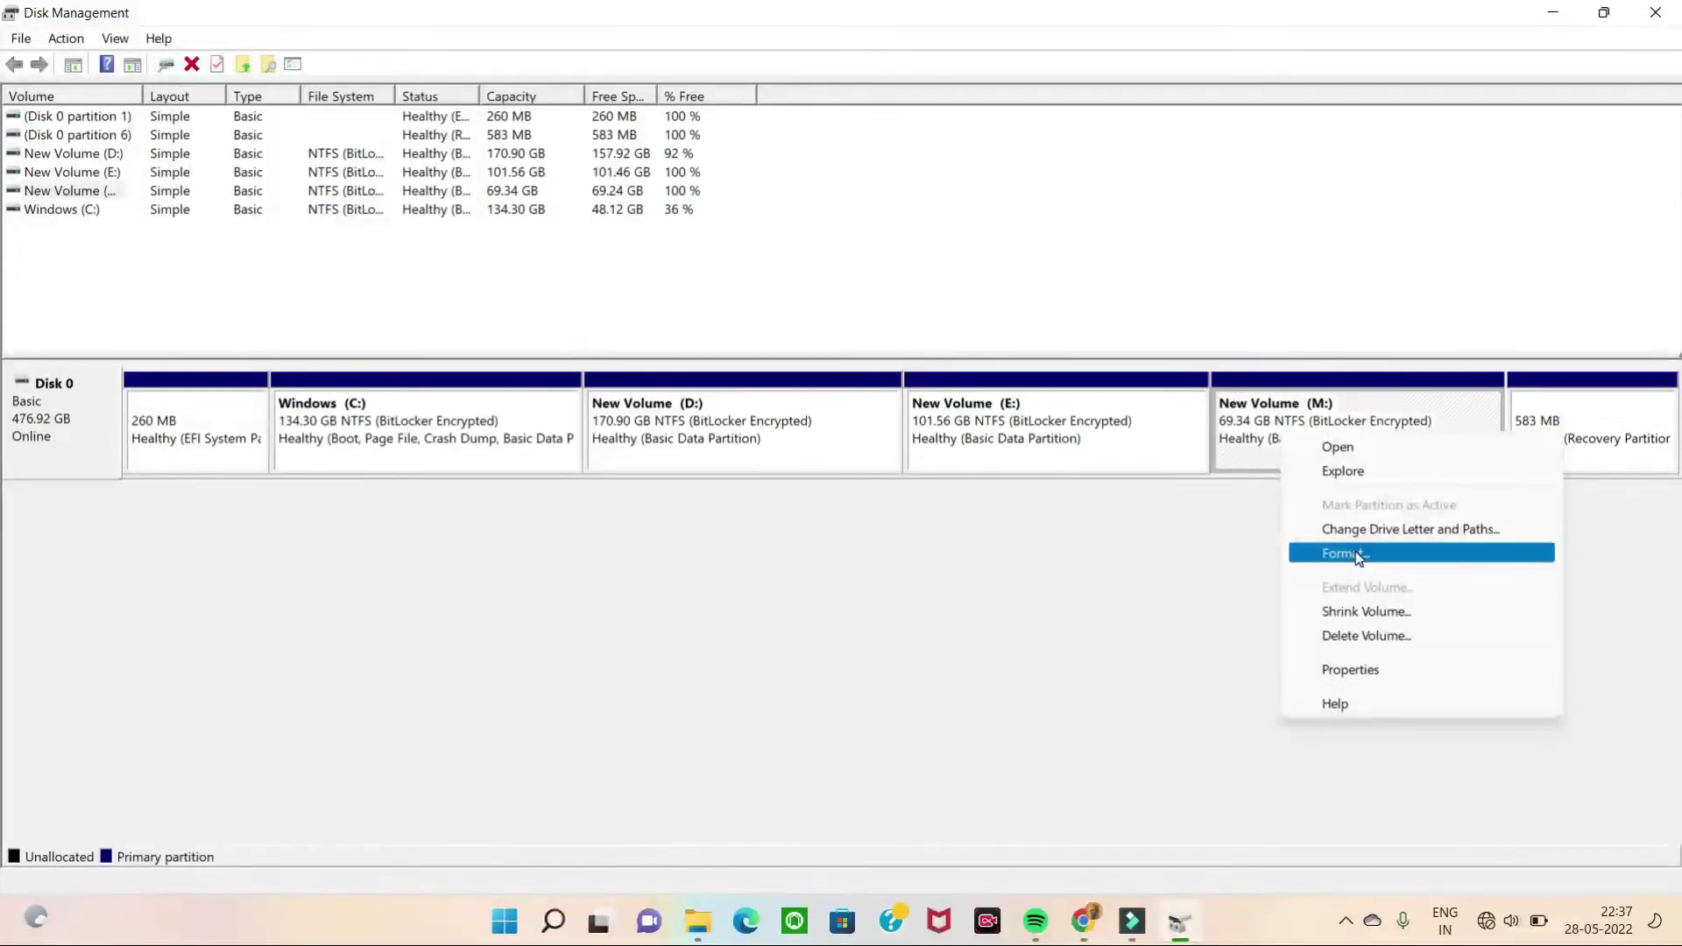
click(1365, 612)
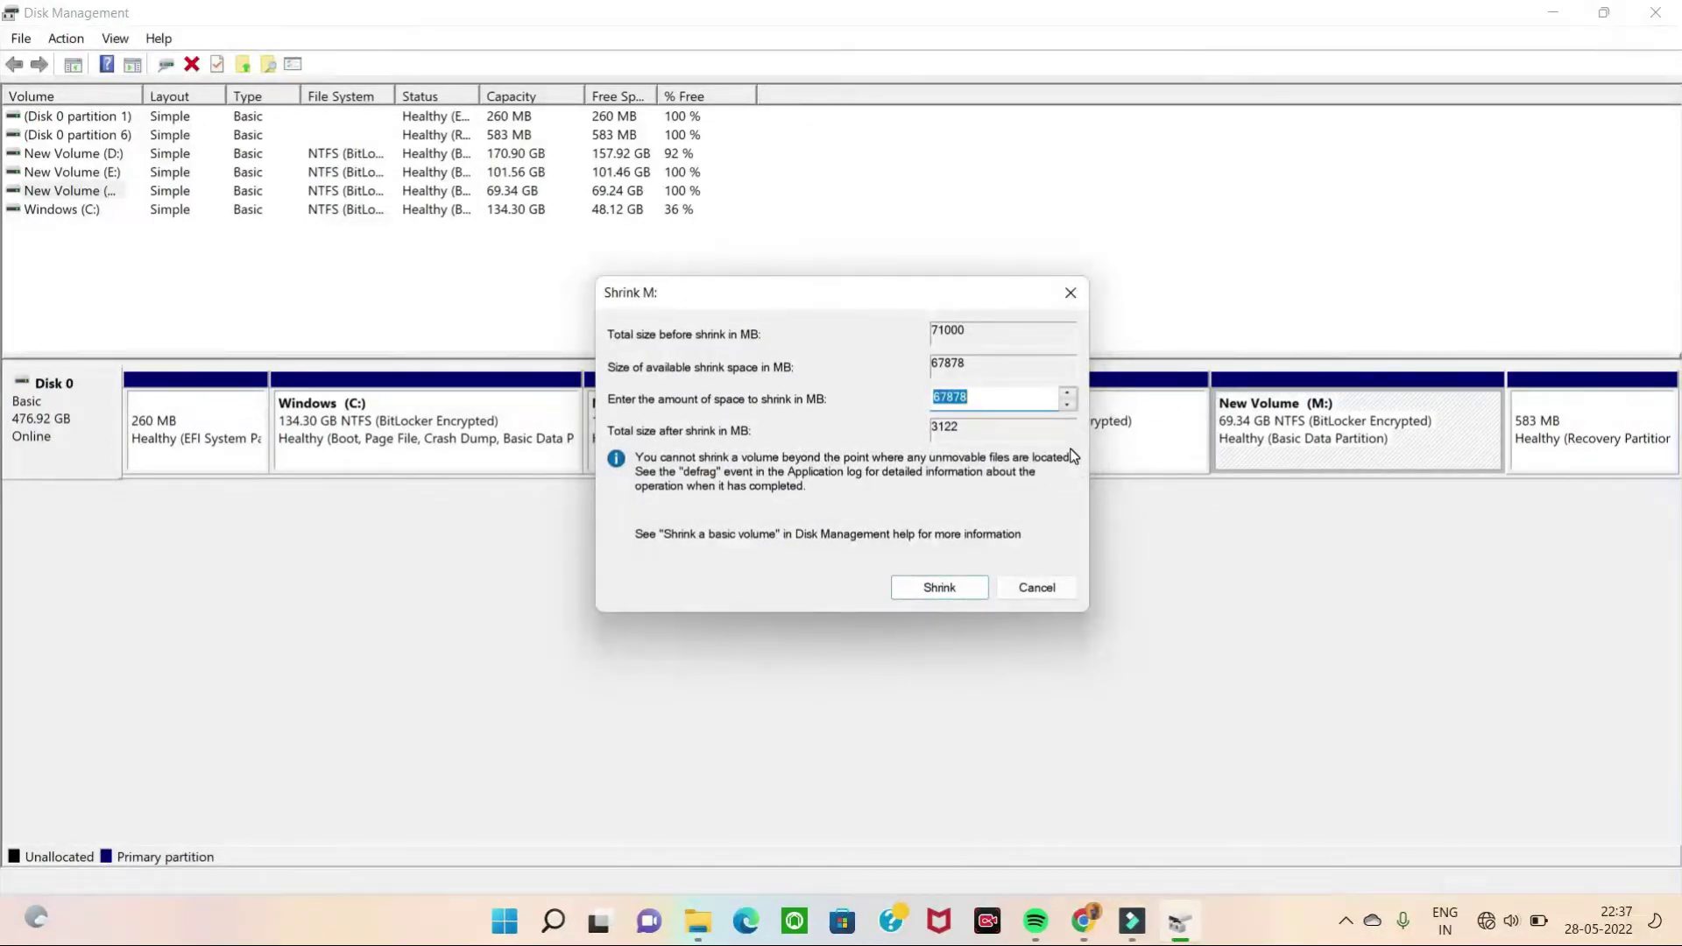
click(977, 395)
key(BackSpace)
key(BackSpace)
key(BackSpace)
key(BackSpace)
key(BackSpace)
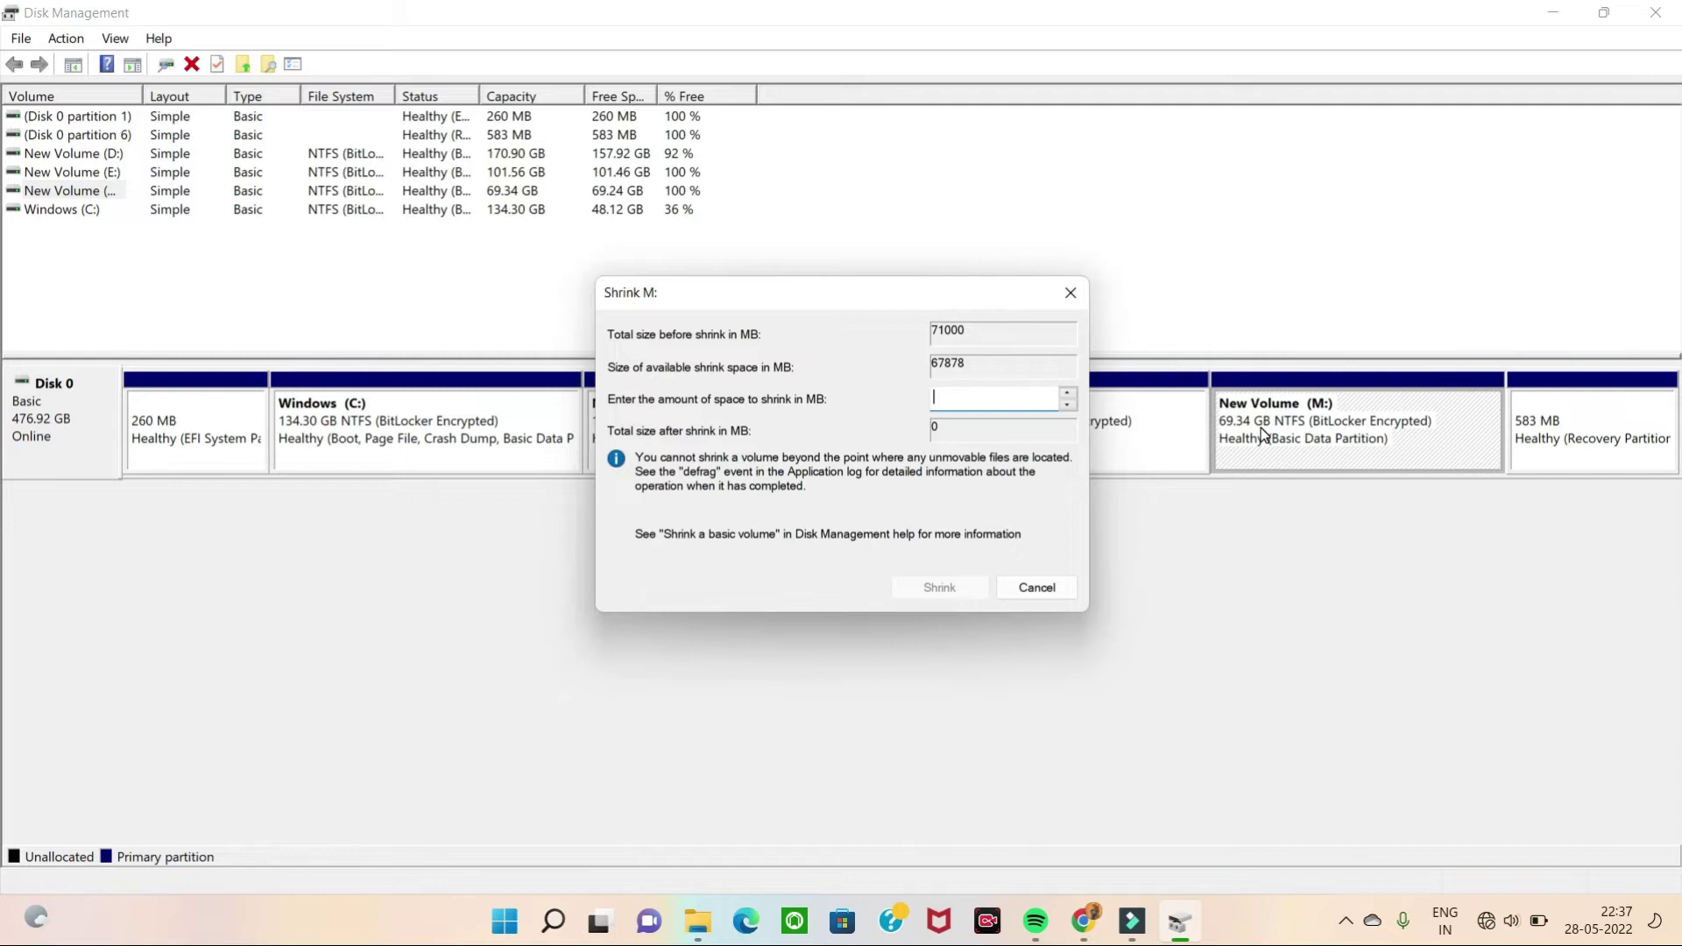
click(1071, 293)
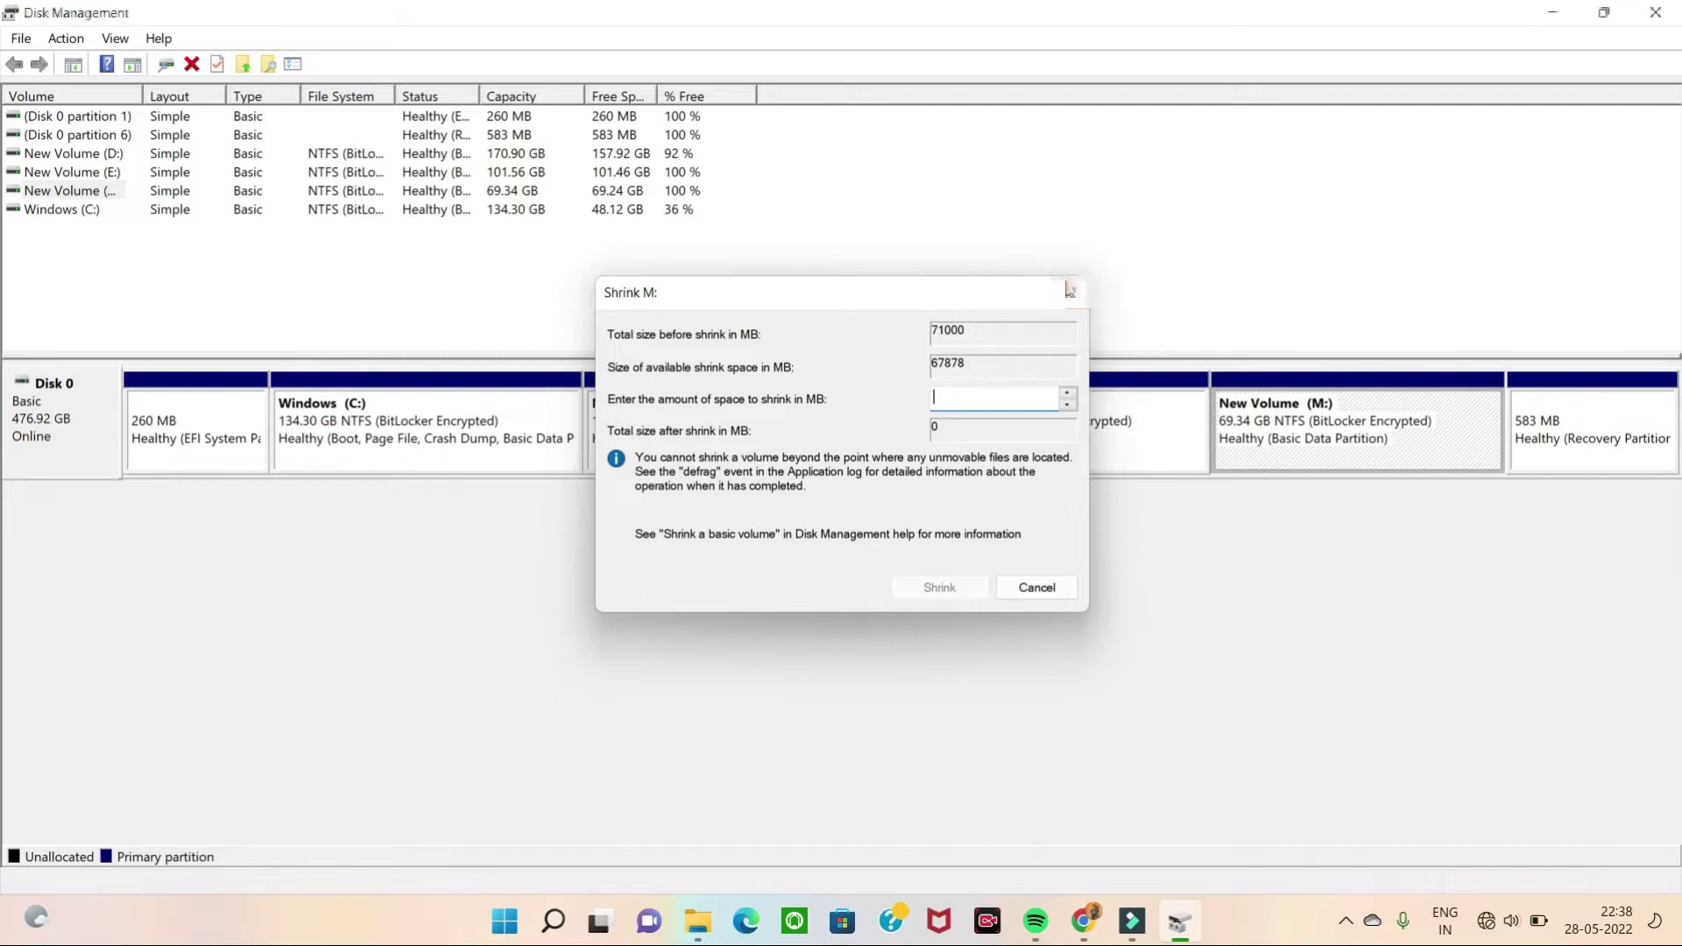
- Switch to Calculator and multiply 1024 by 30 to convert 30 GB to megabytes, closing the calculator when done
click(1554, 12)
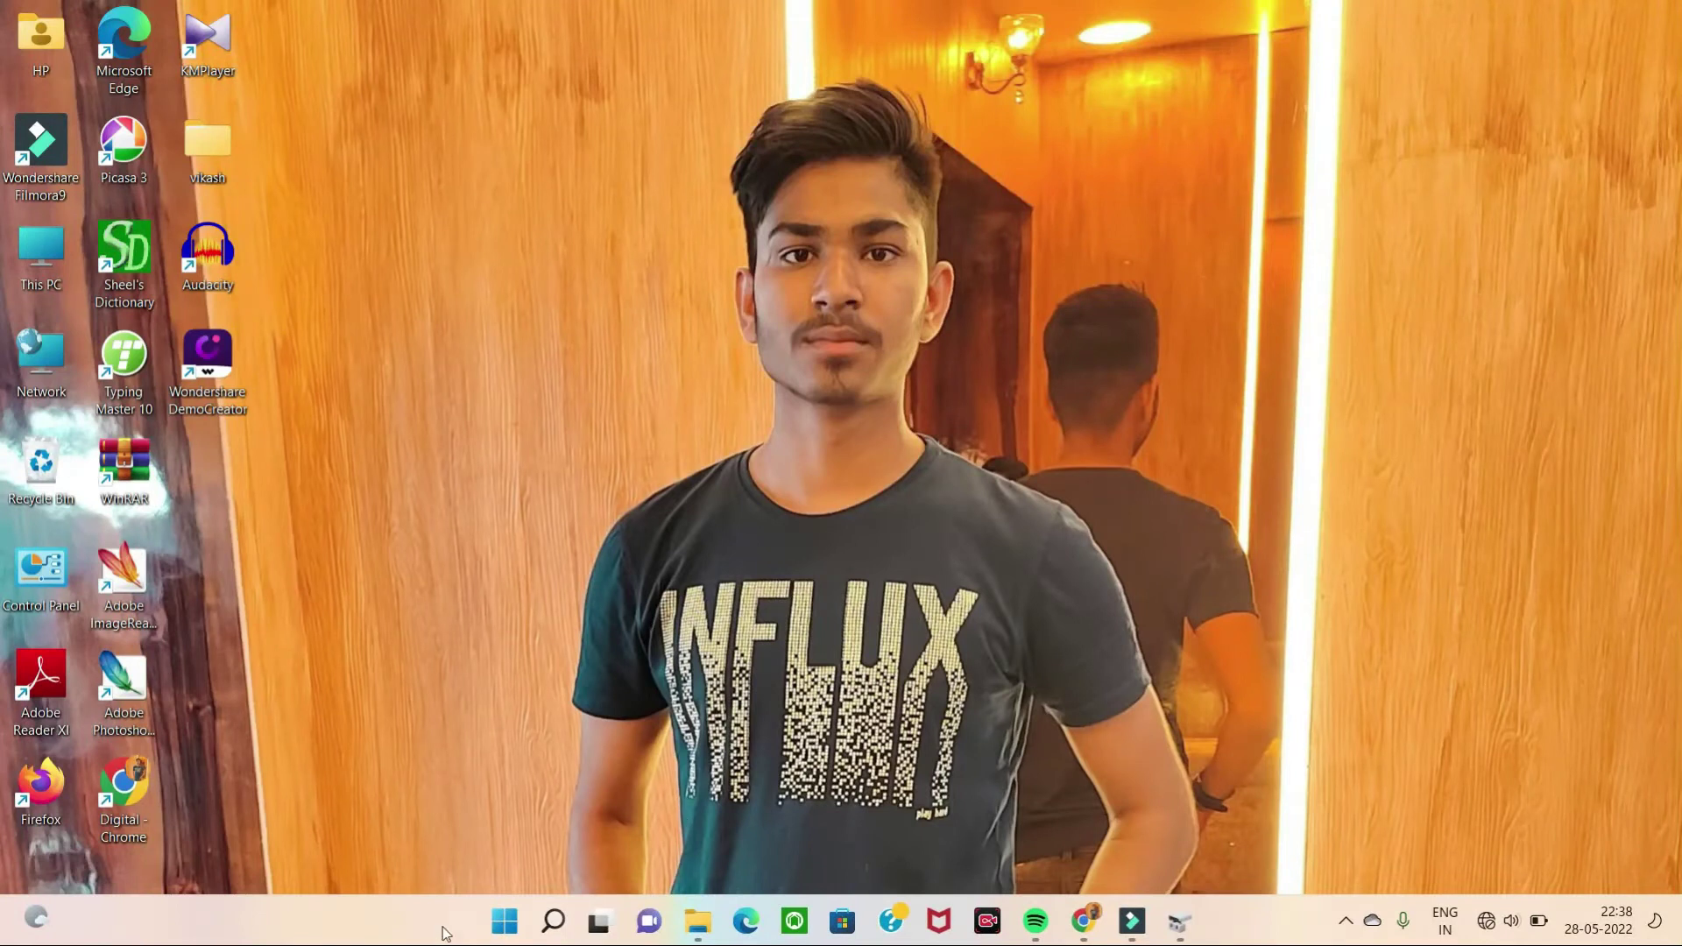
click(552, 922)
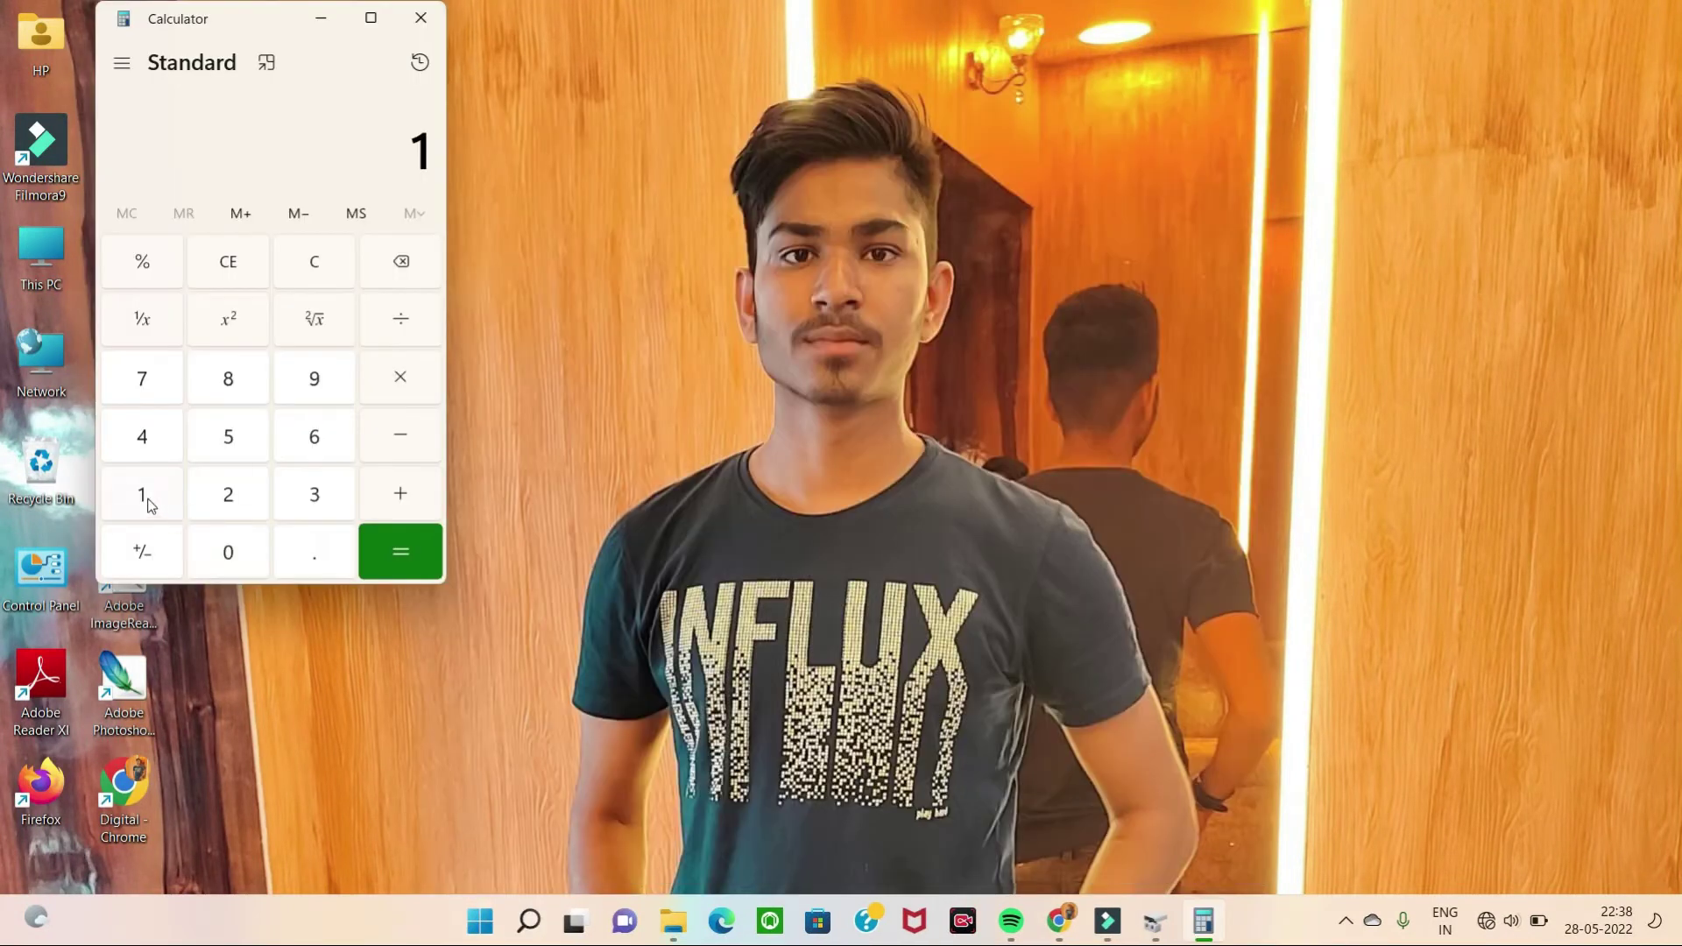
click(141, 494)
click(315, 499)
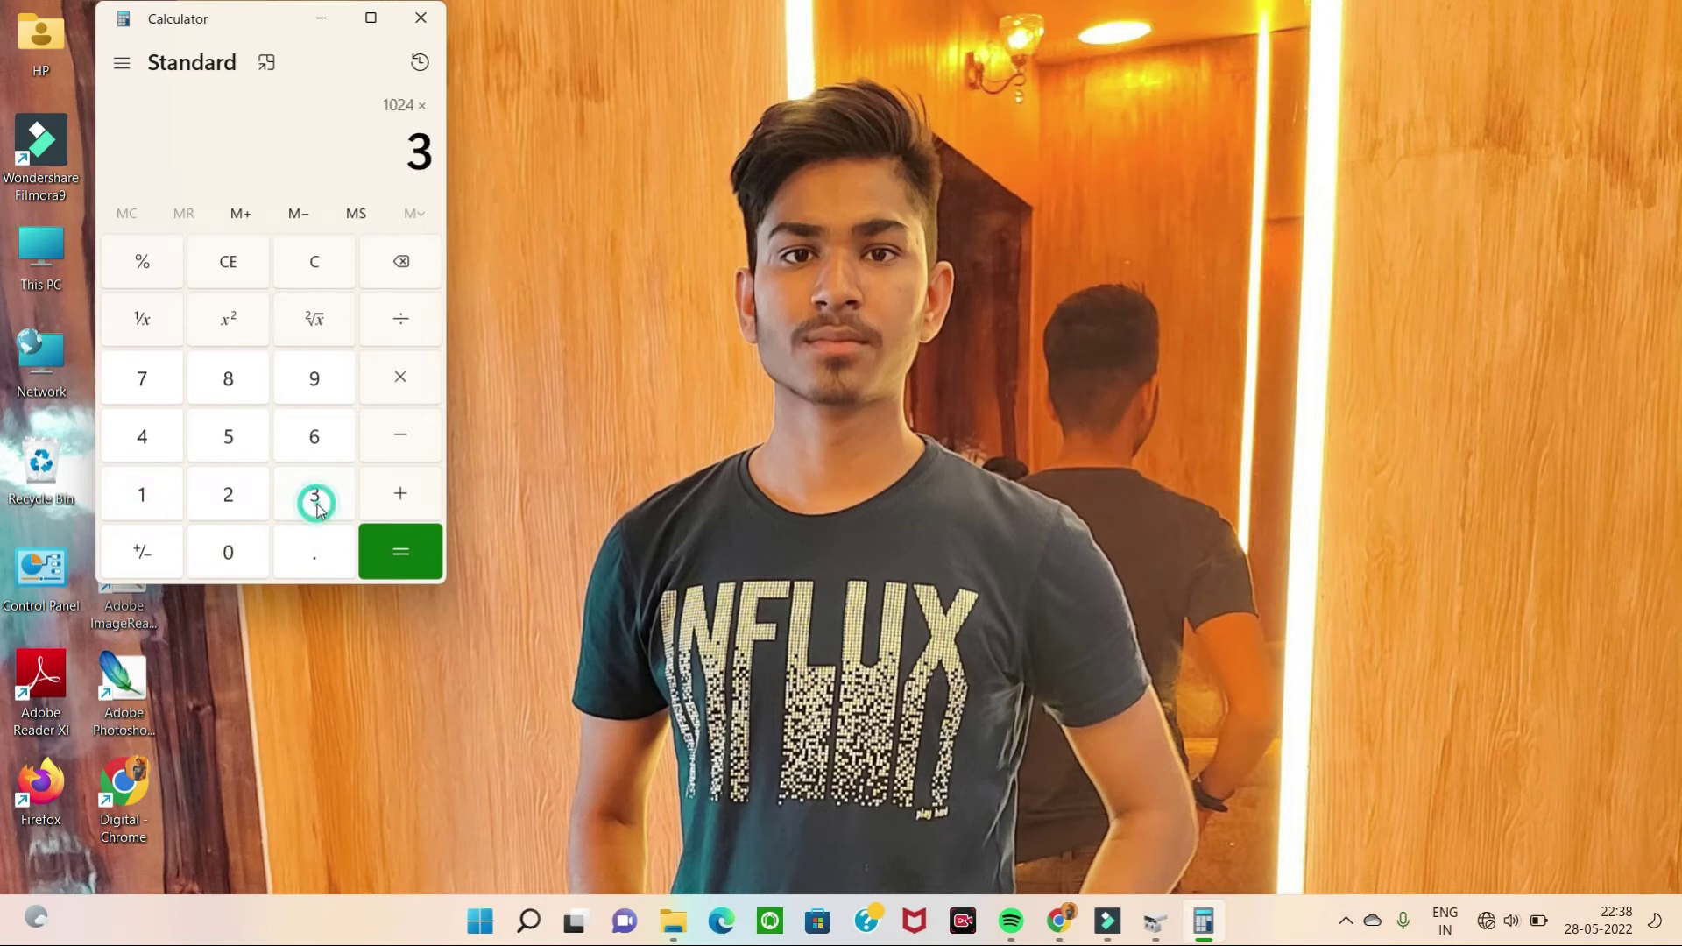
click(223, 554)
click(386, 570)
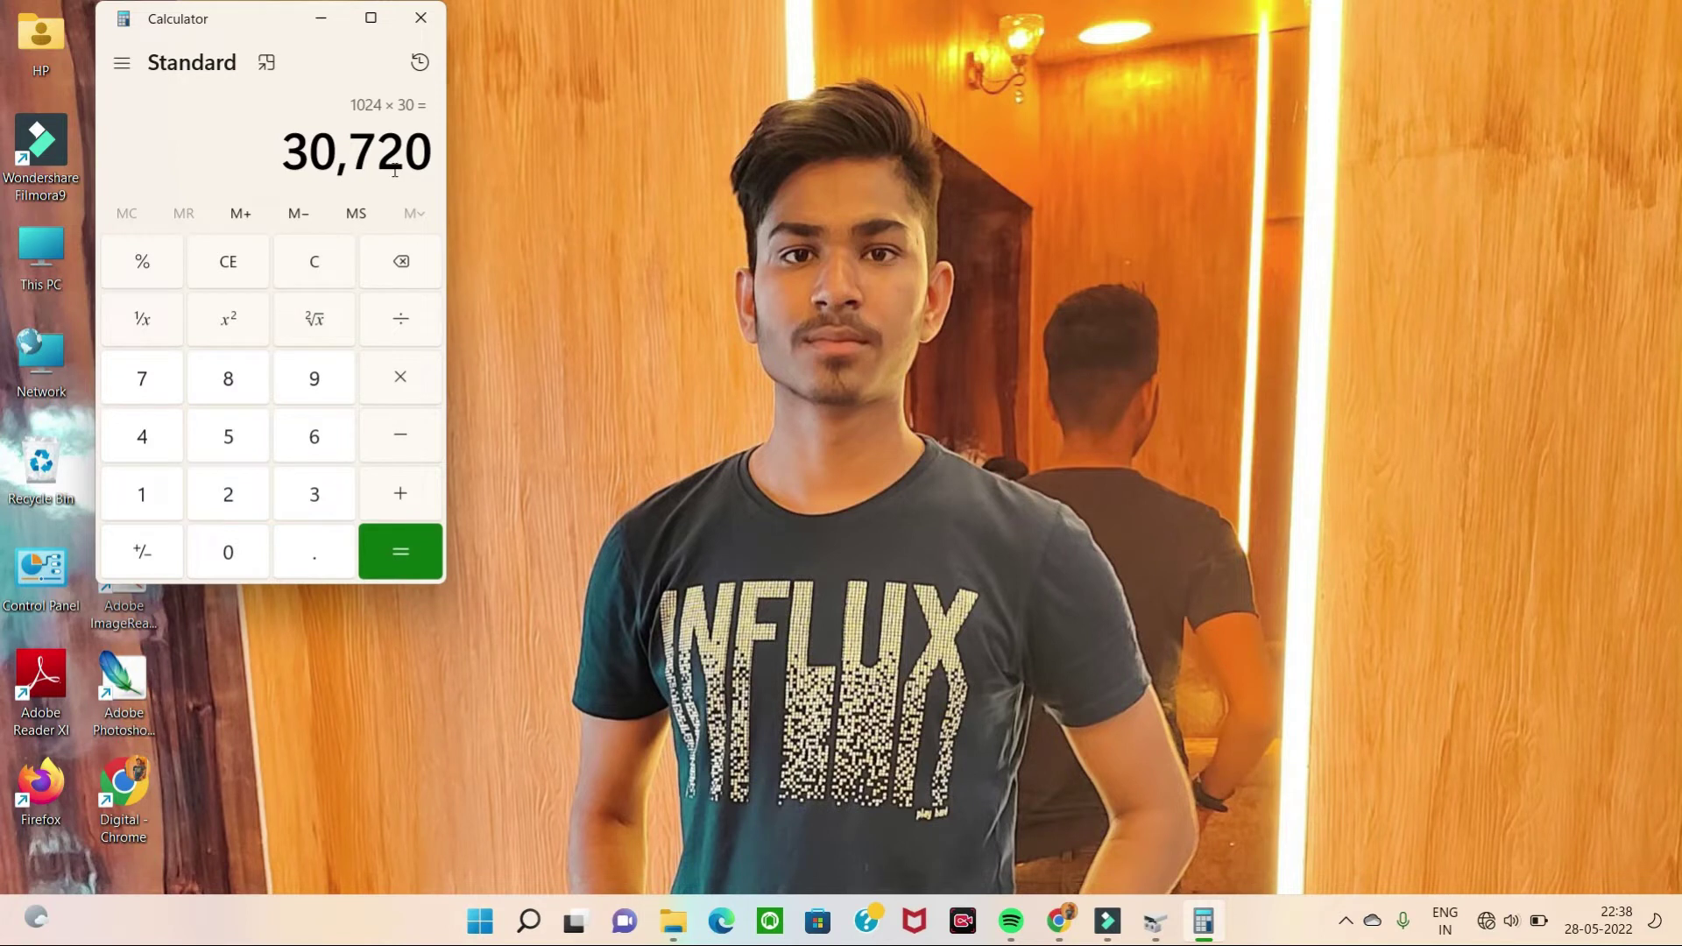
click(421, 17)
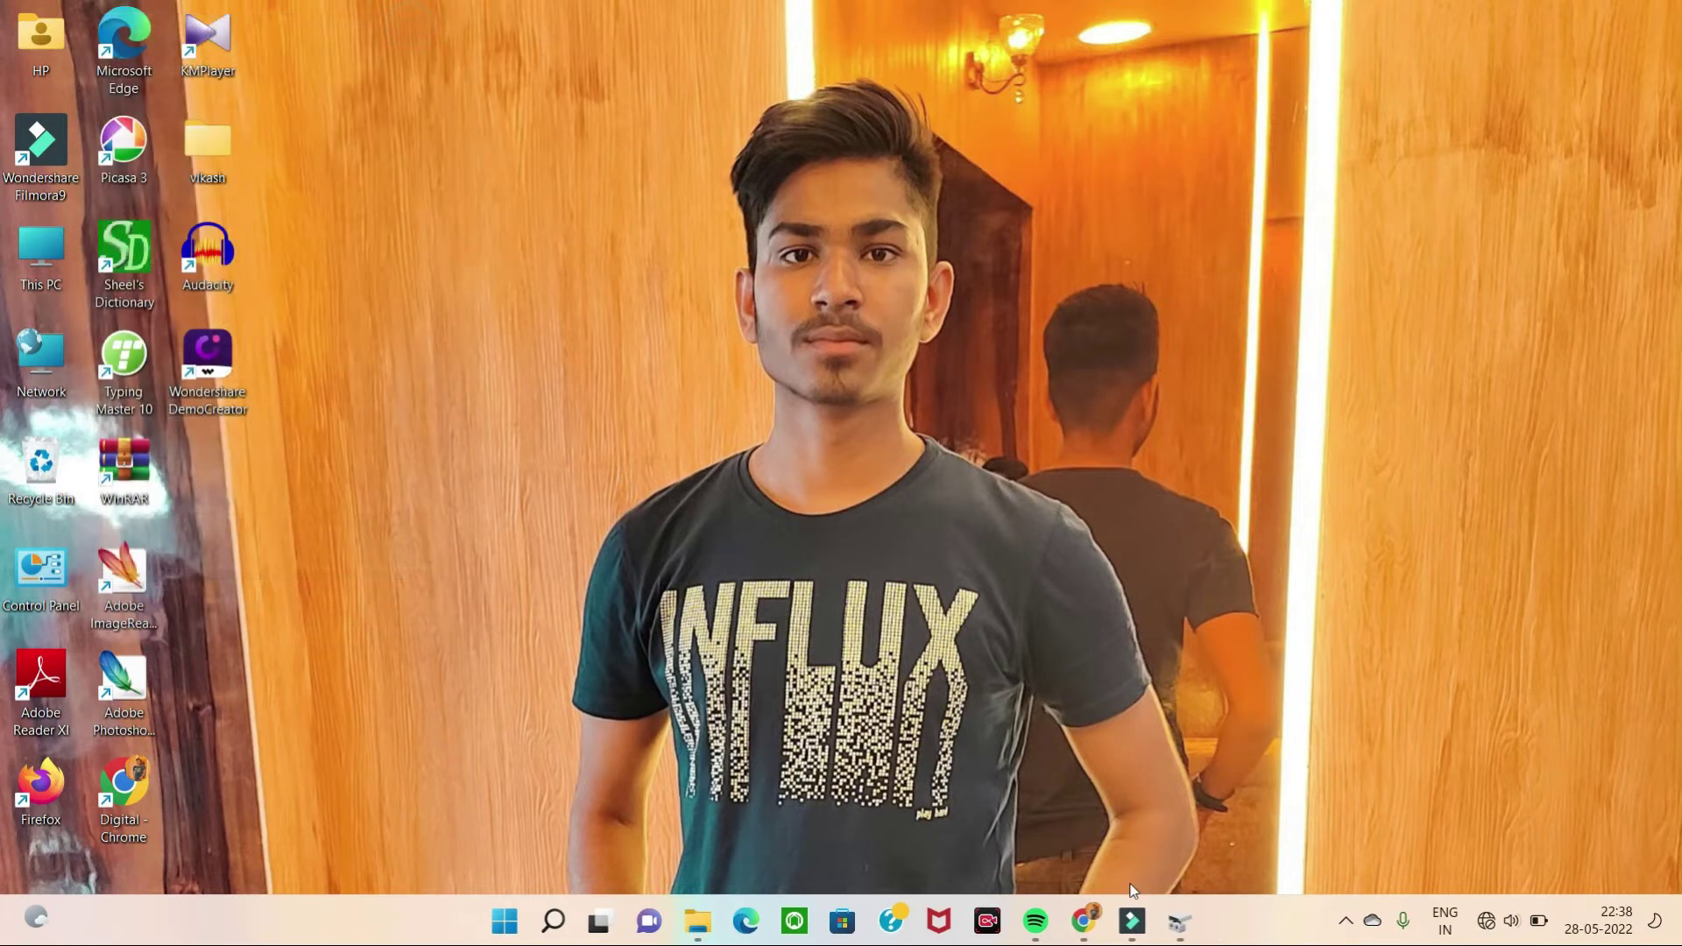
- Return to Disk Management and shrink the New Volume (M:) partition by 30720 MB
mouse_move(1178, 930)
click(1174, 832)
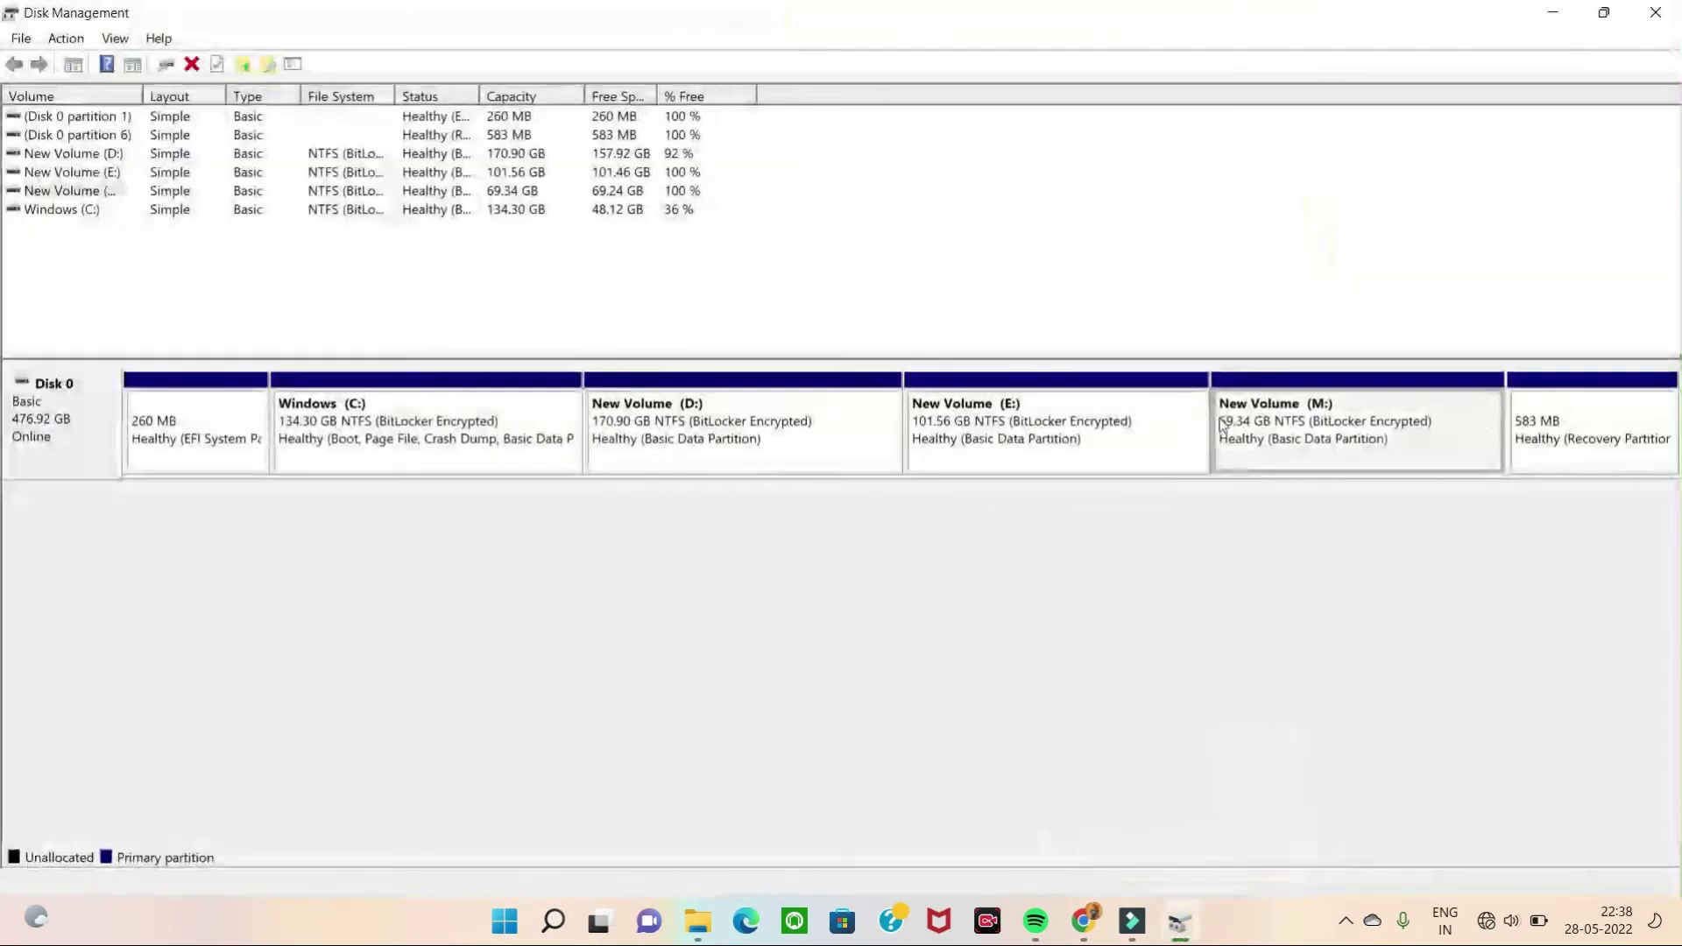
right_click(1314, 411)
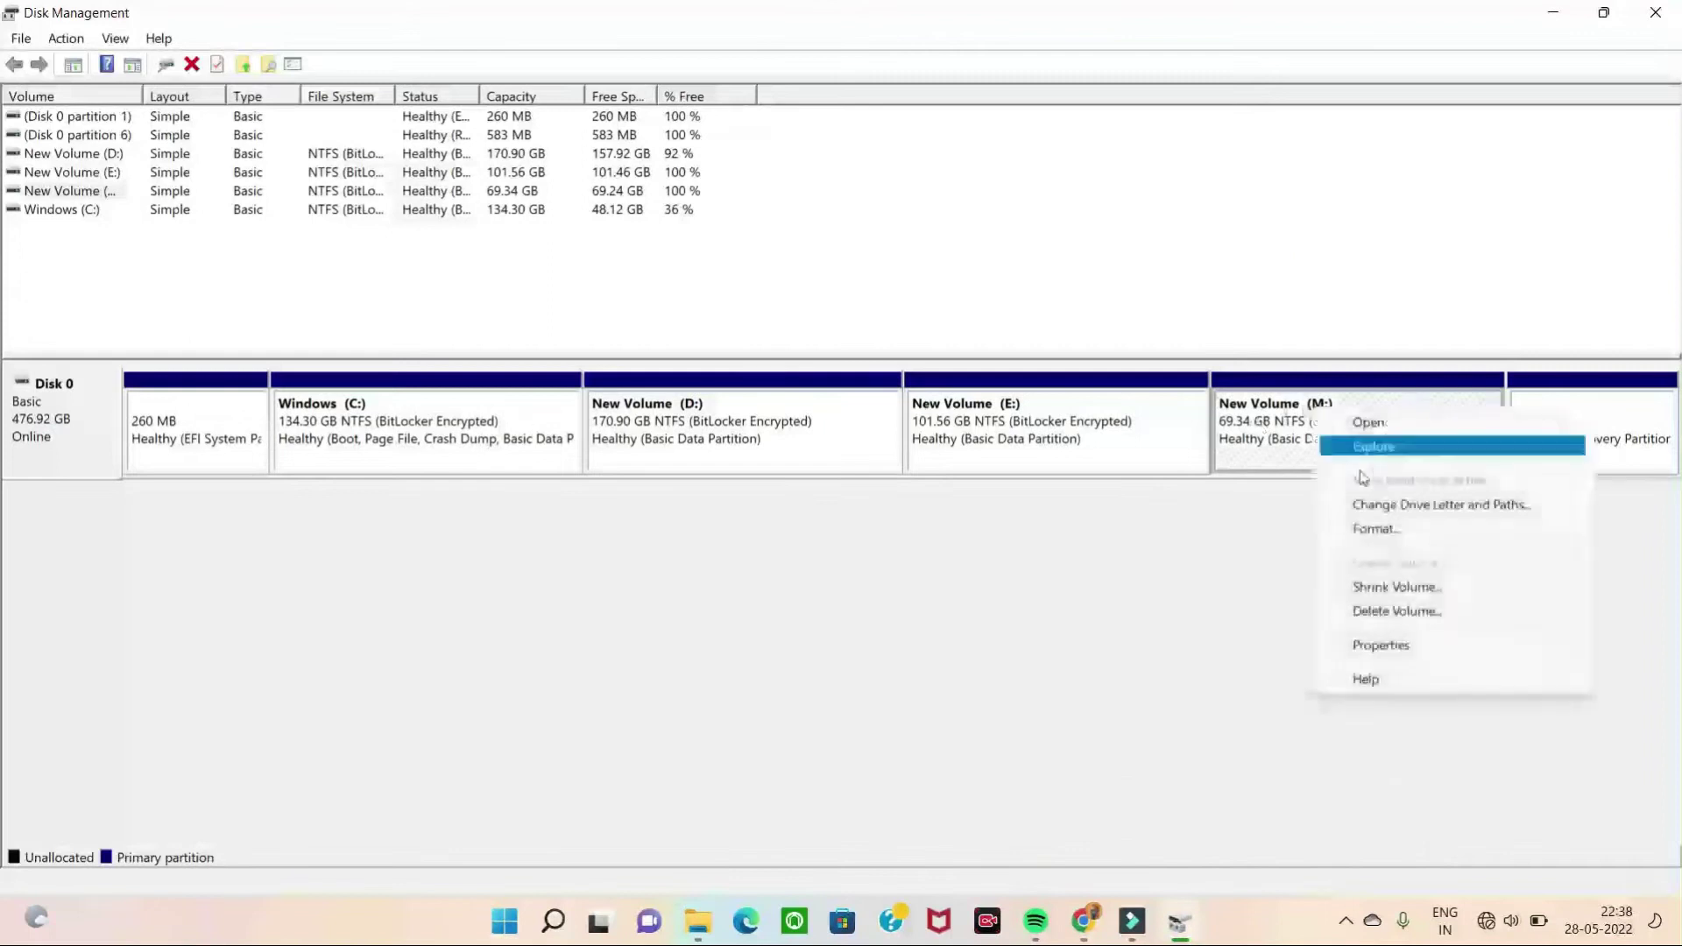
click(1365, 585)
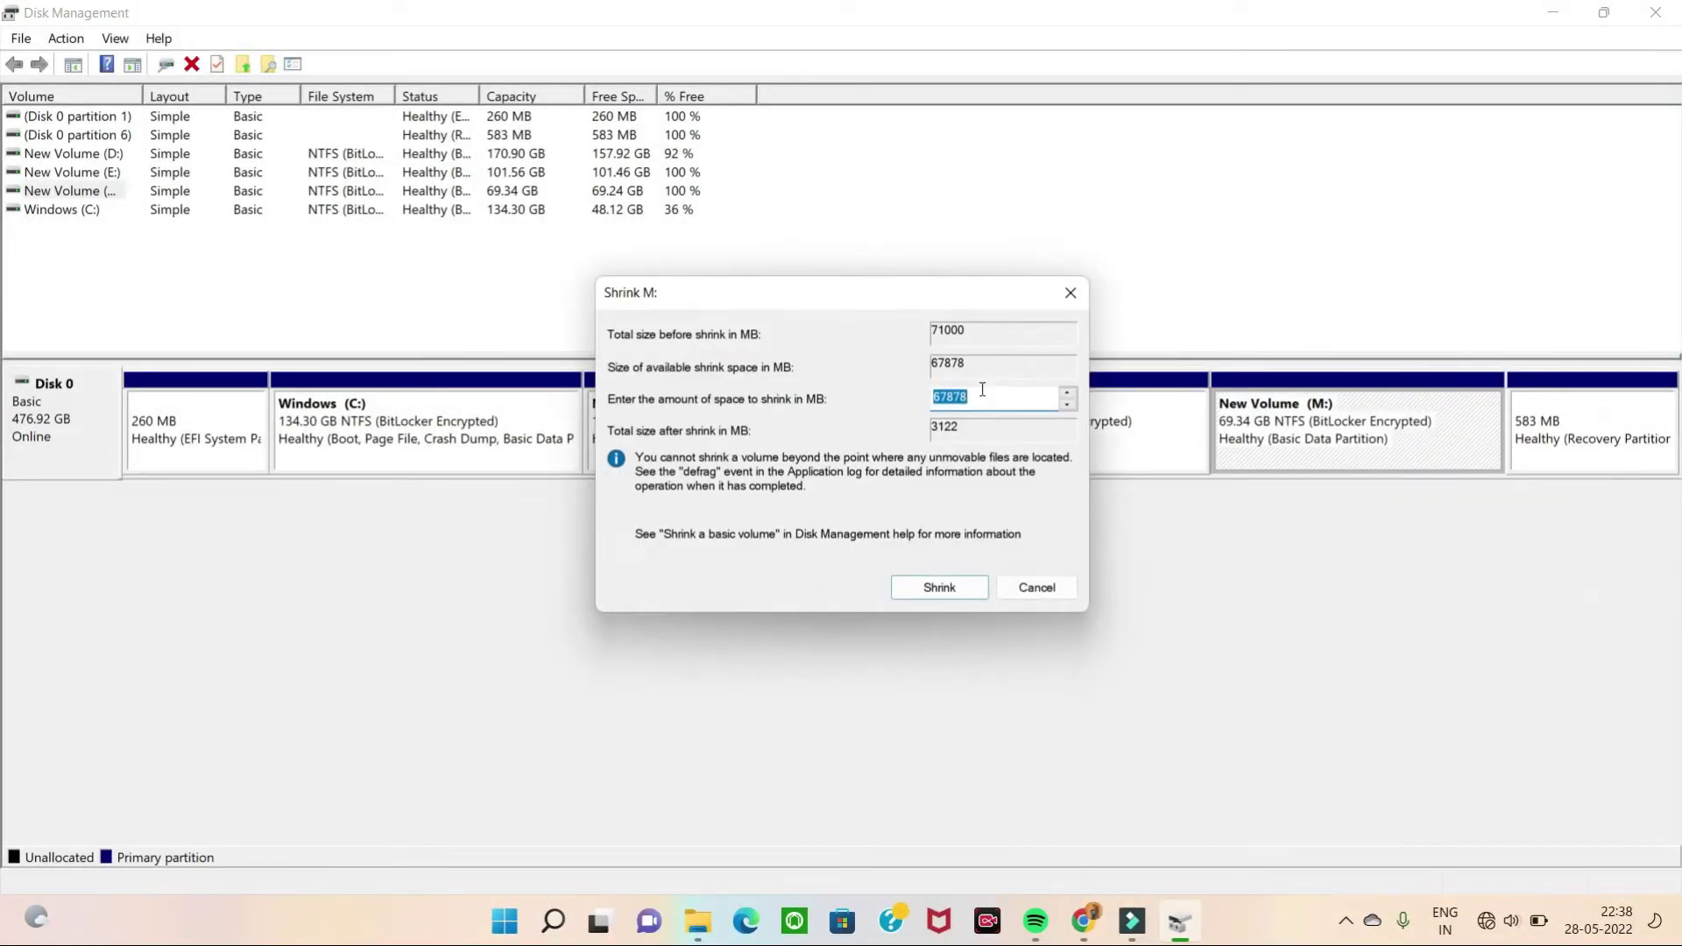
click(984, 390)
key(BackSpace)
key(BackSpace)
key(BackSpace)
key(BackSpace)
key(BackSpace)
text(30)
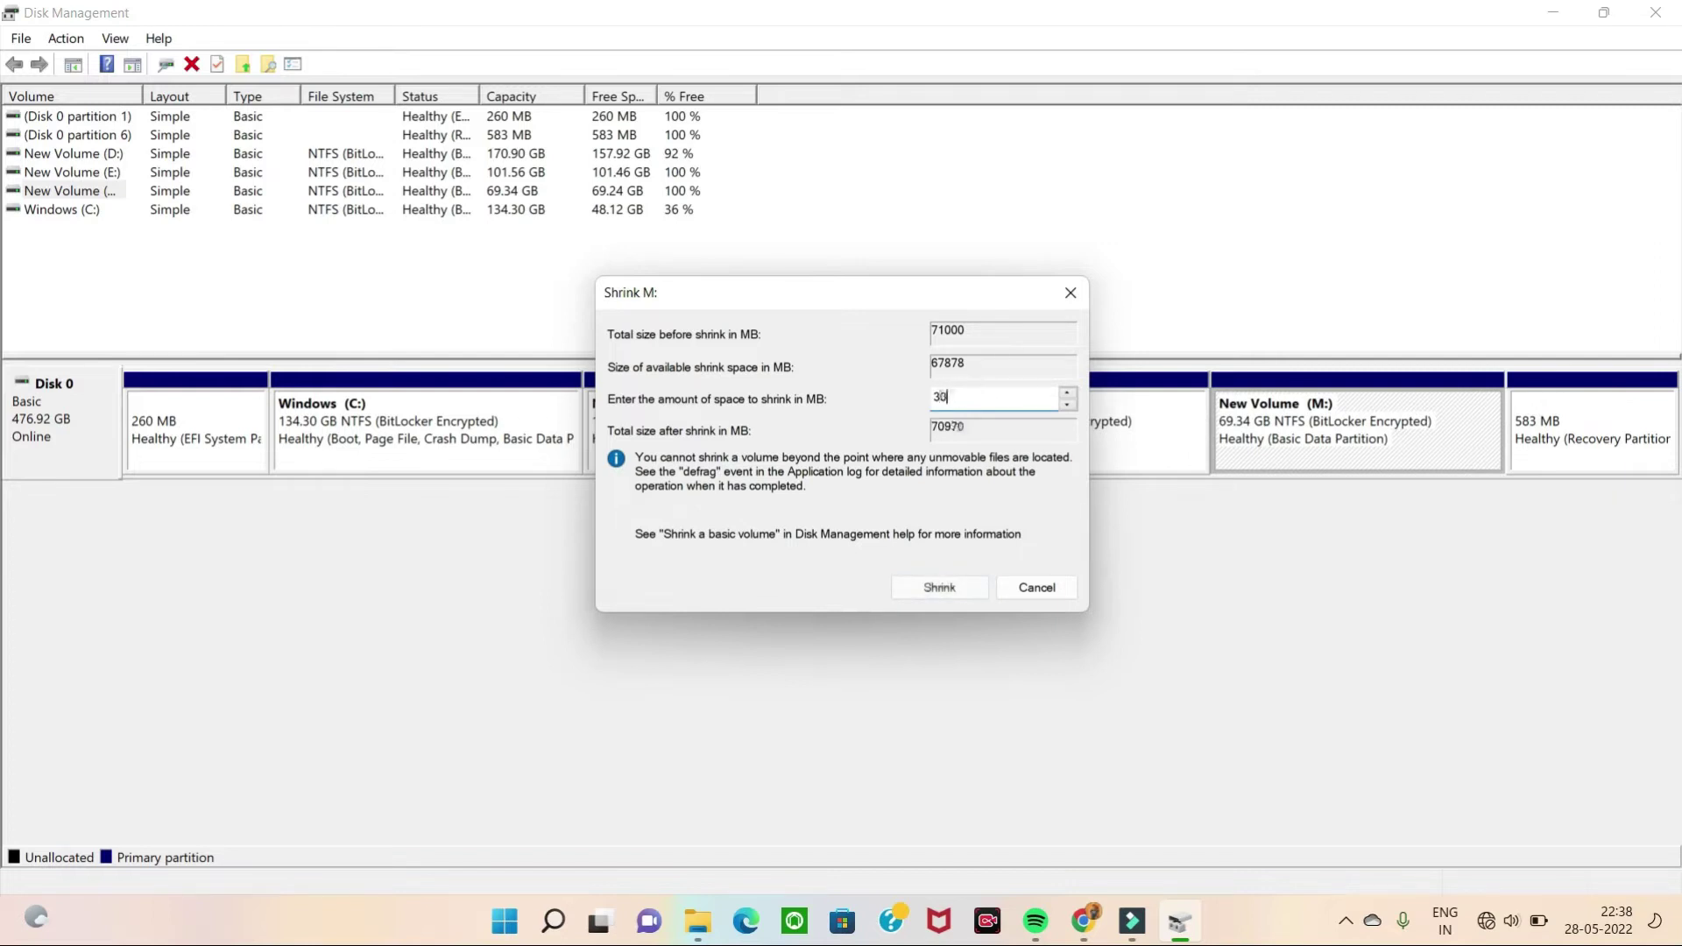
text(720)
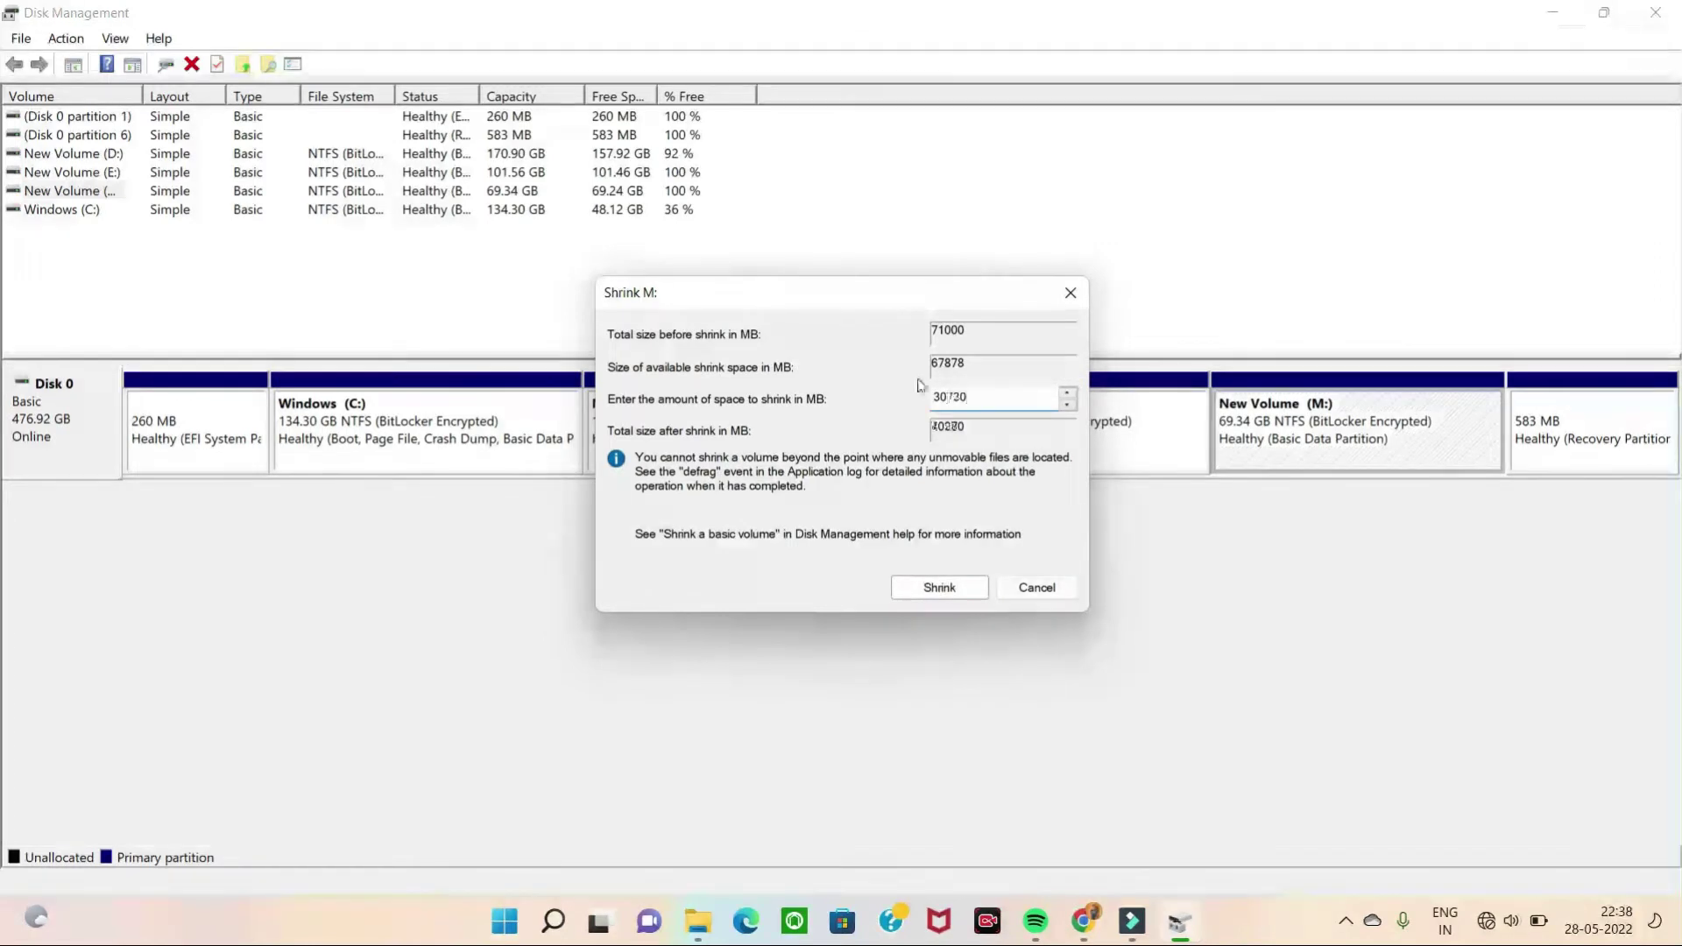
click(935, 585)
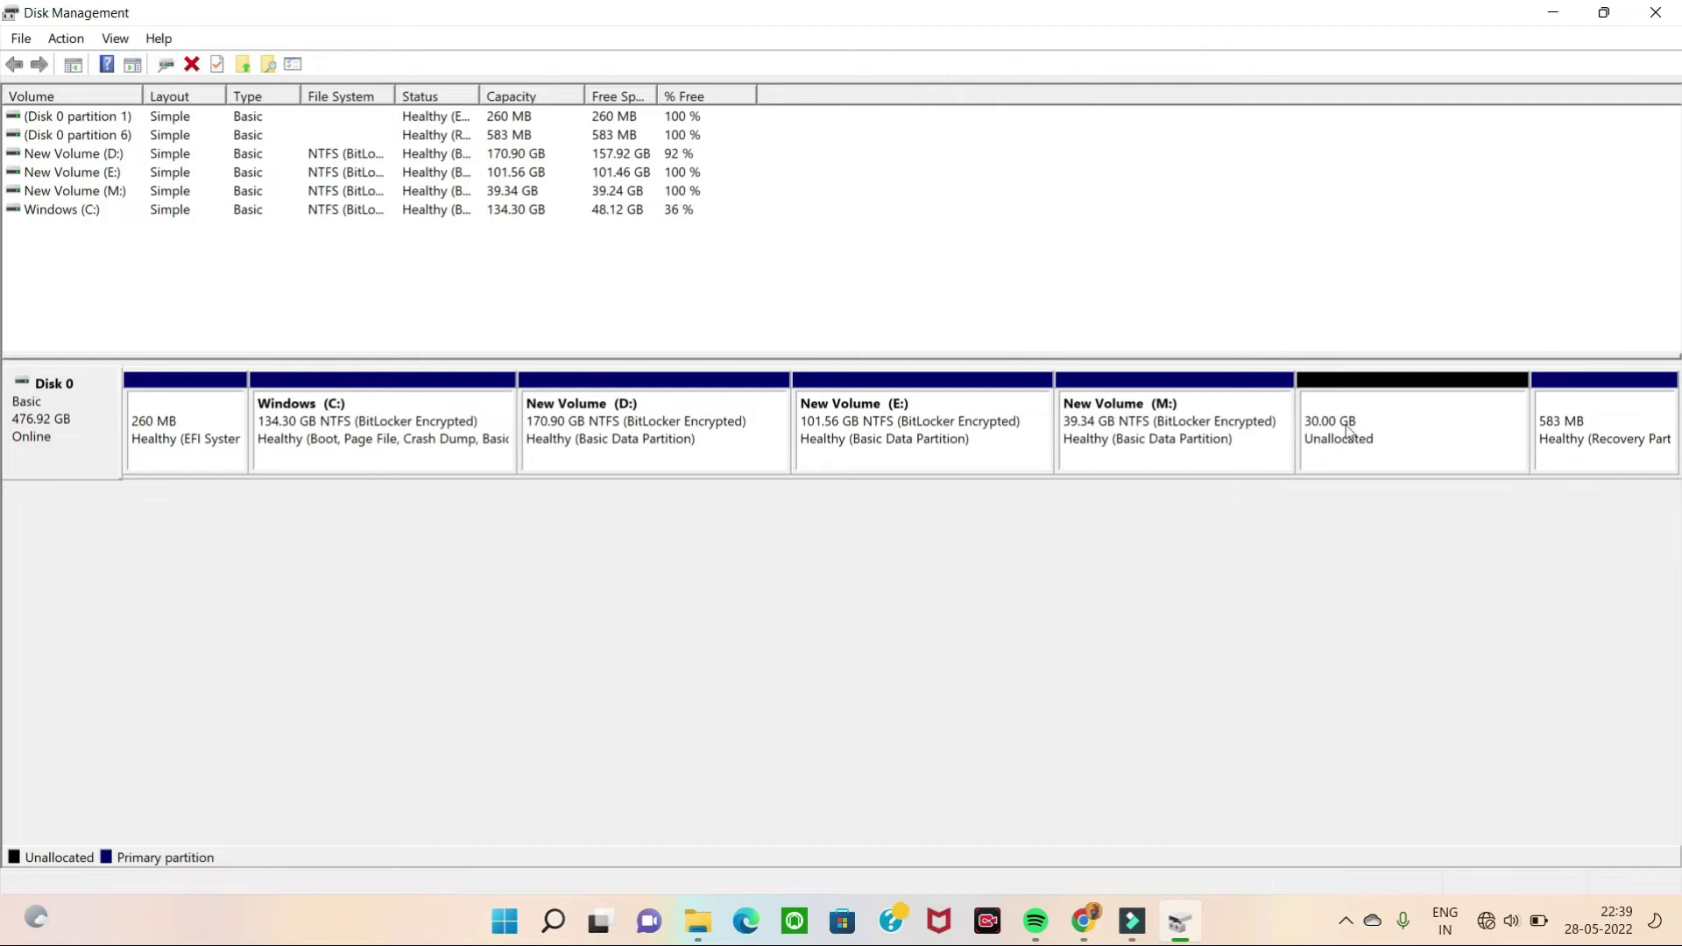
- Start a new simple volume in the unallocated space with a size of 30720 MB and assign it drive letter J
right_click(1388, 424)
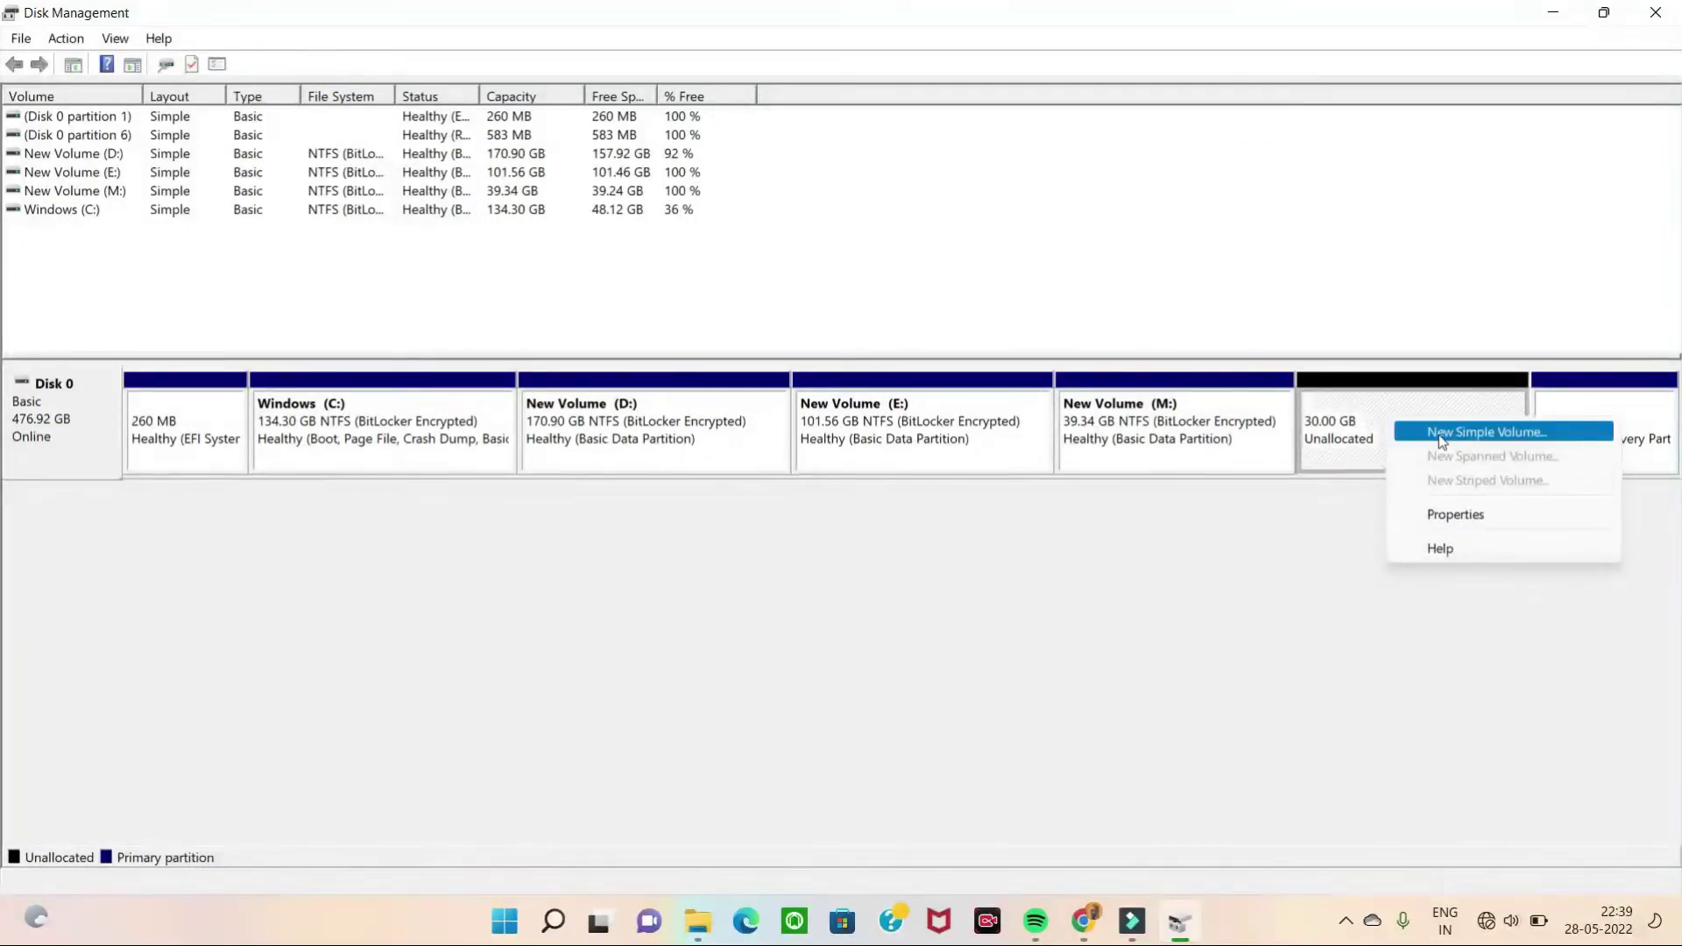
click(1494, 433)
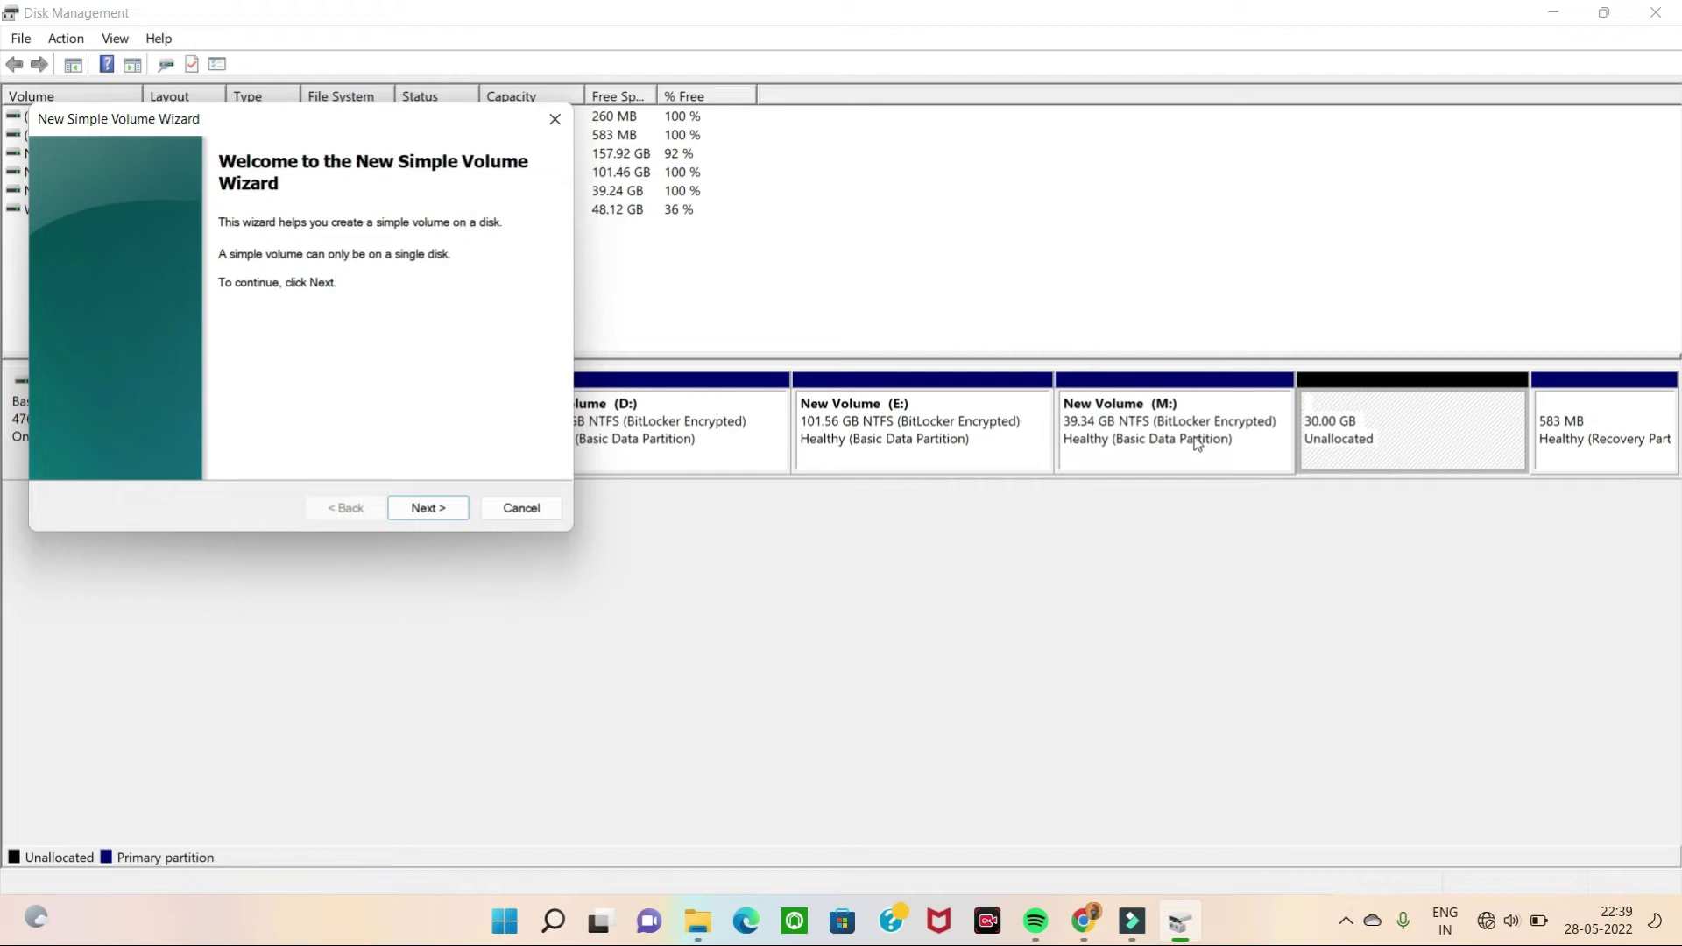
click(424, 509)
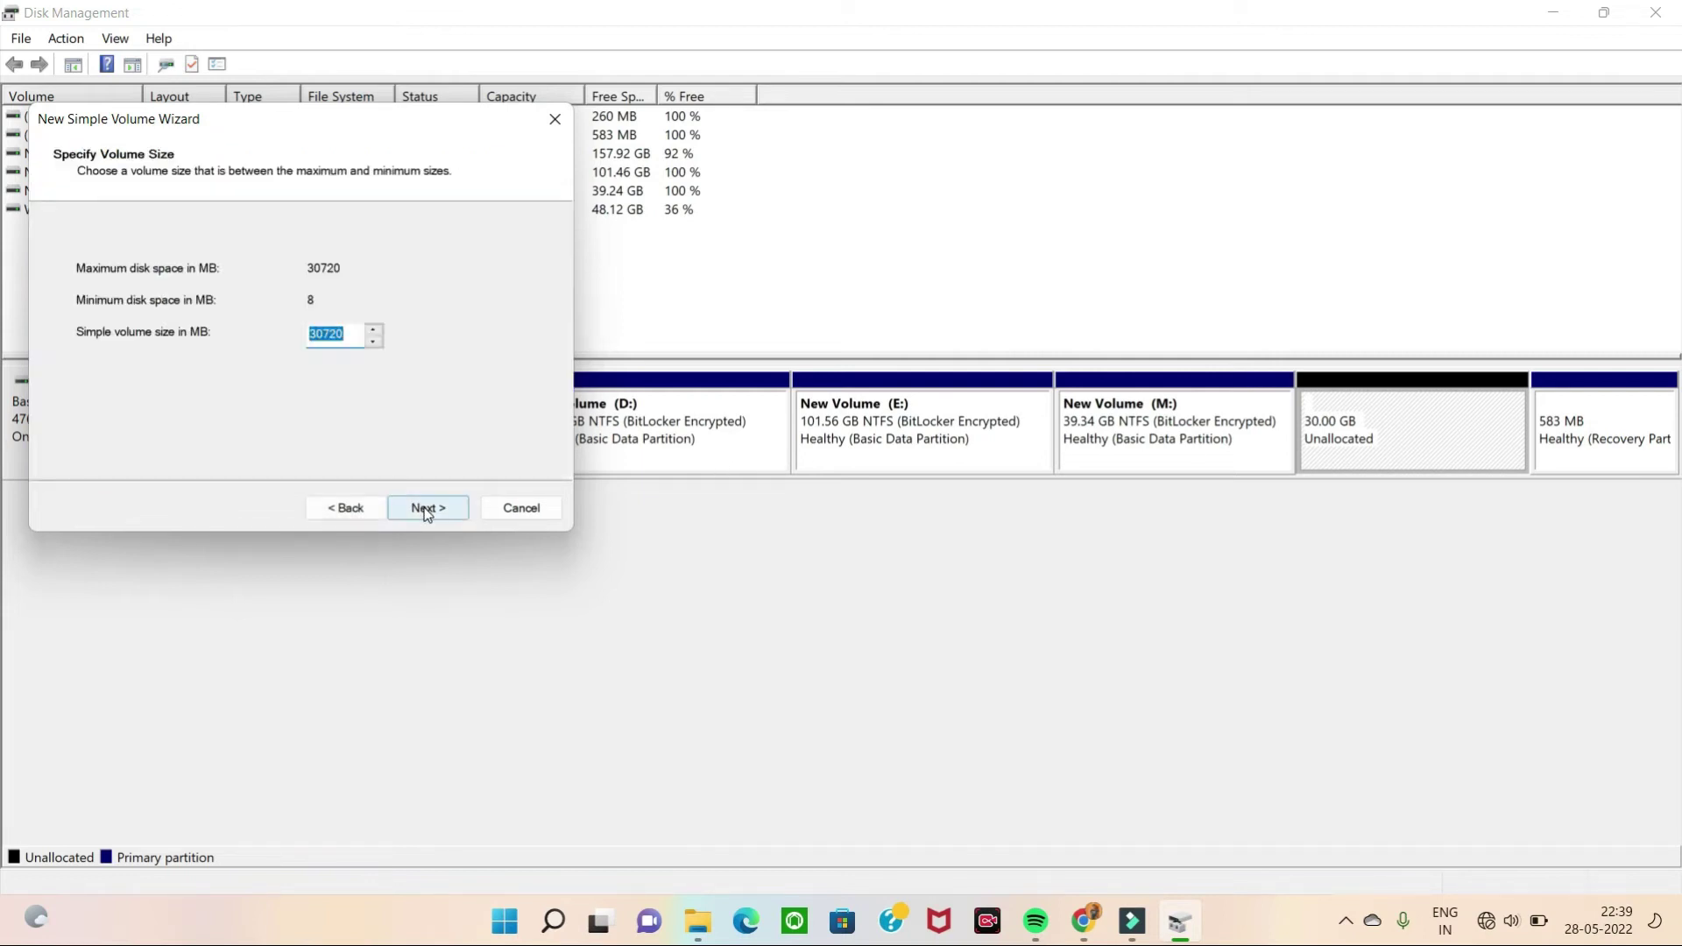
click(429, 508)
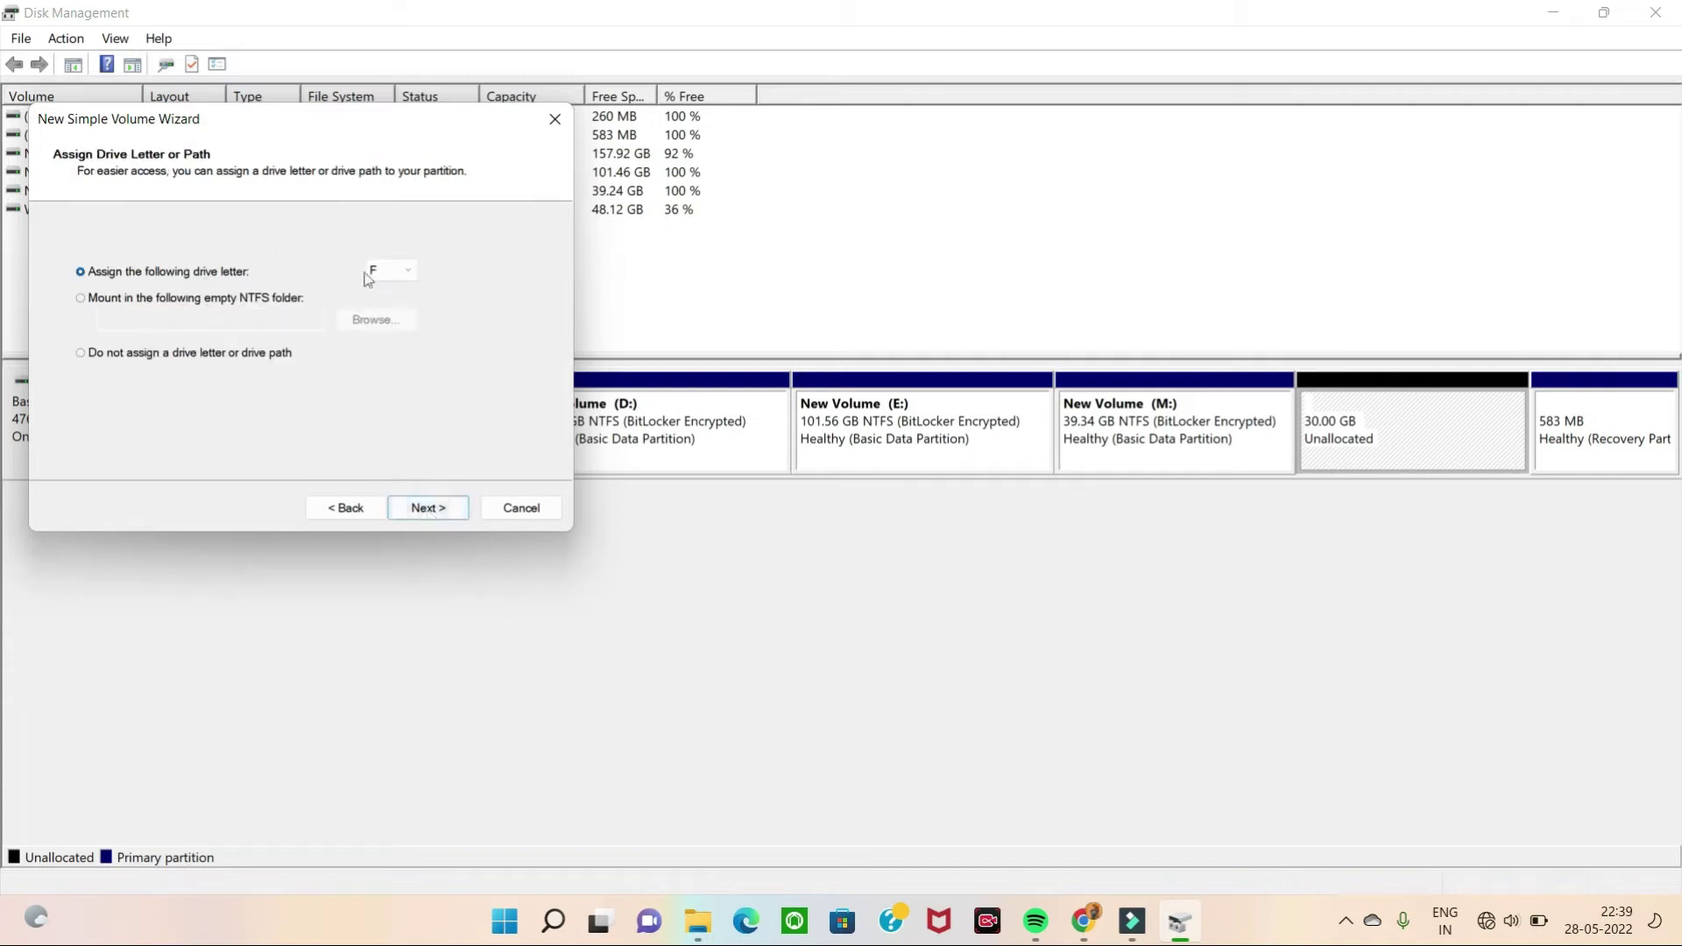
click(401, 273)
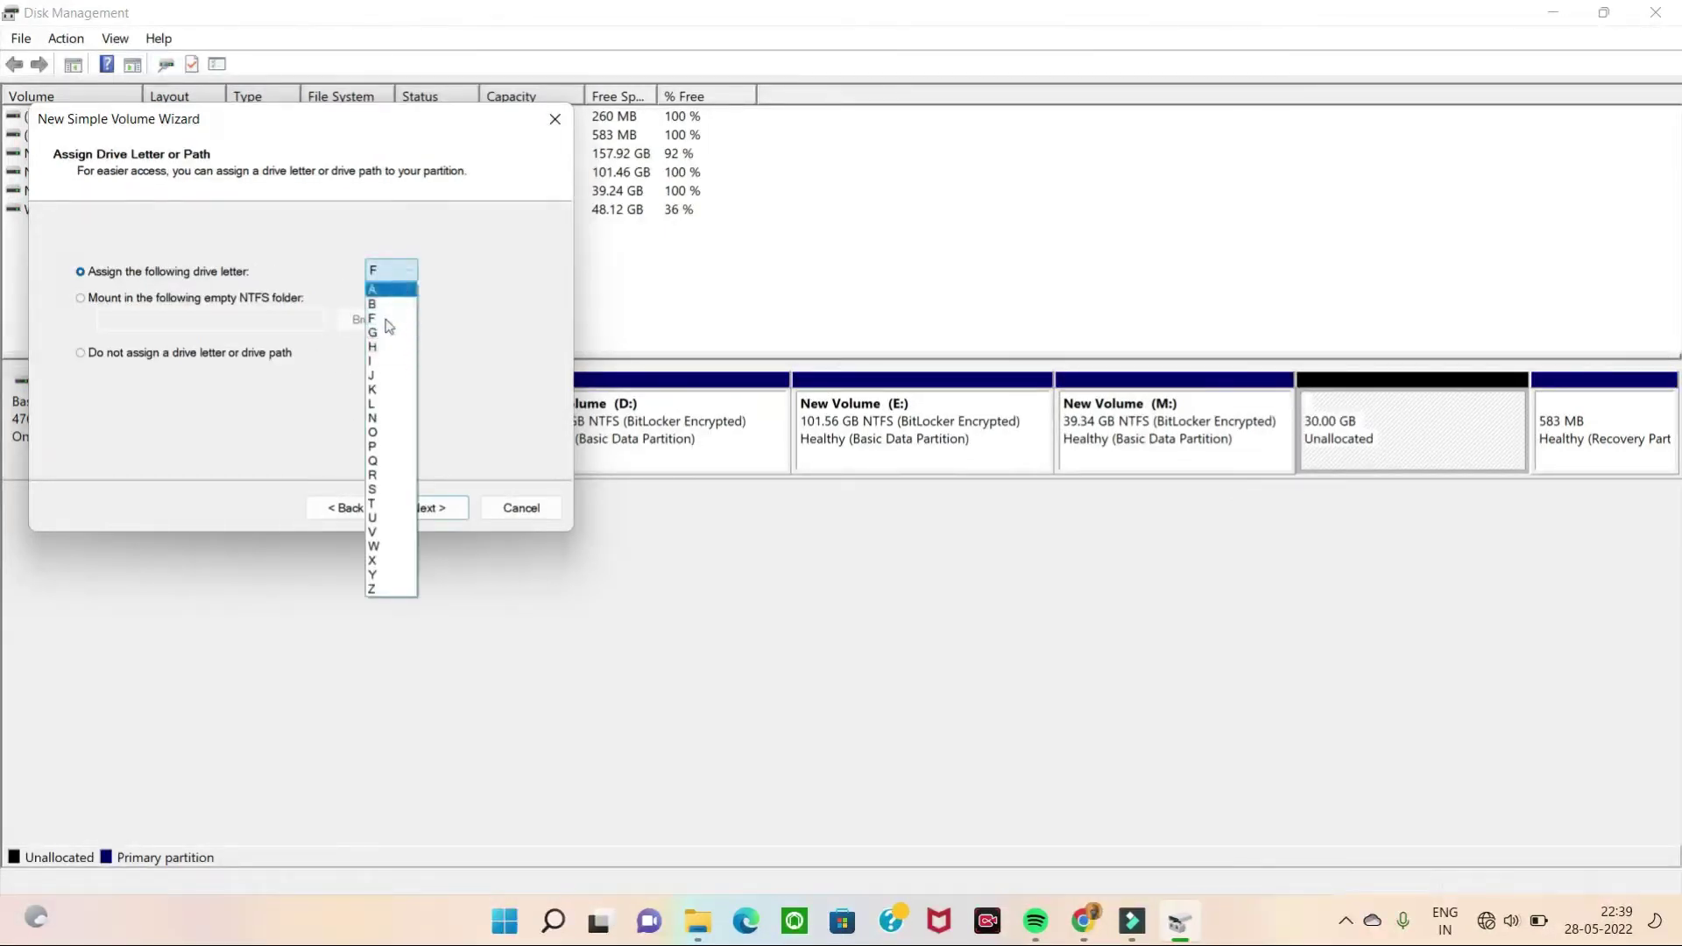
click(382, 375)
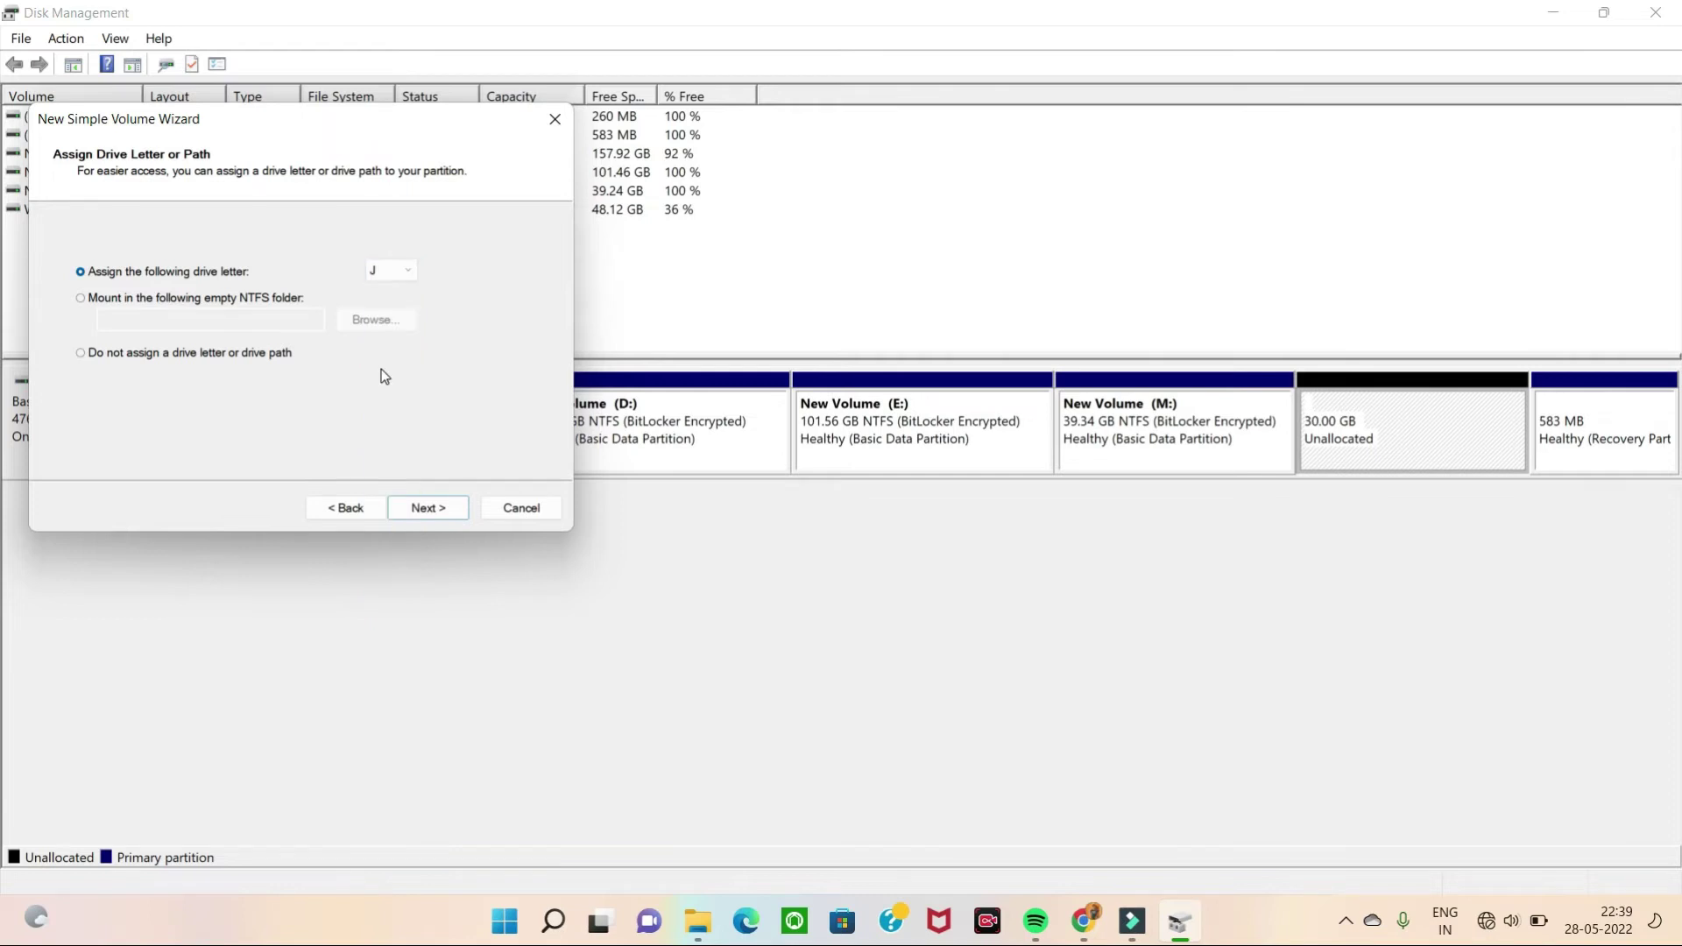
click(439, 510)
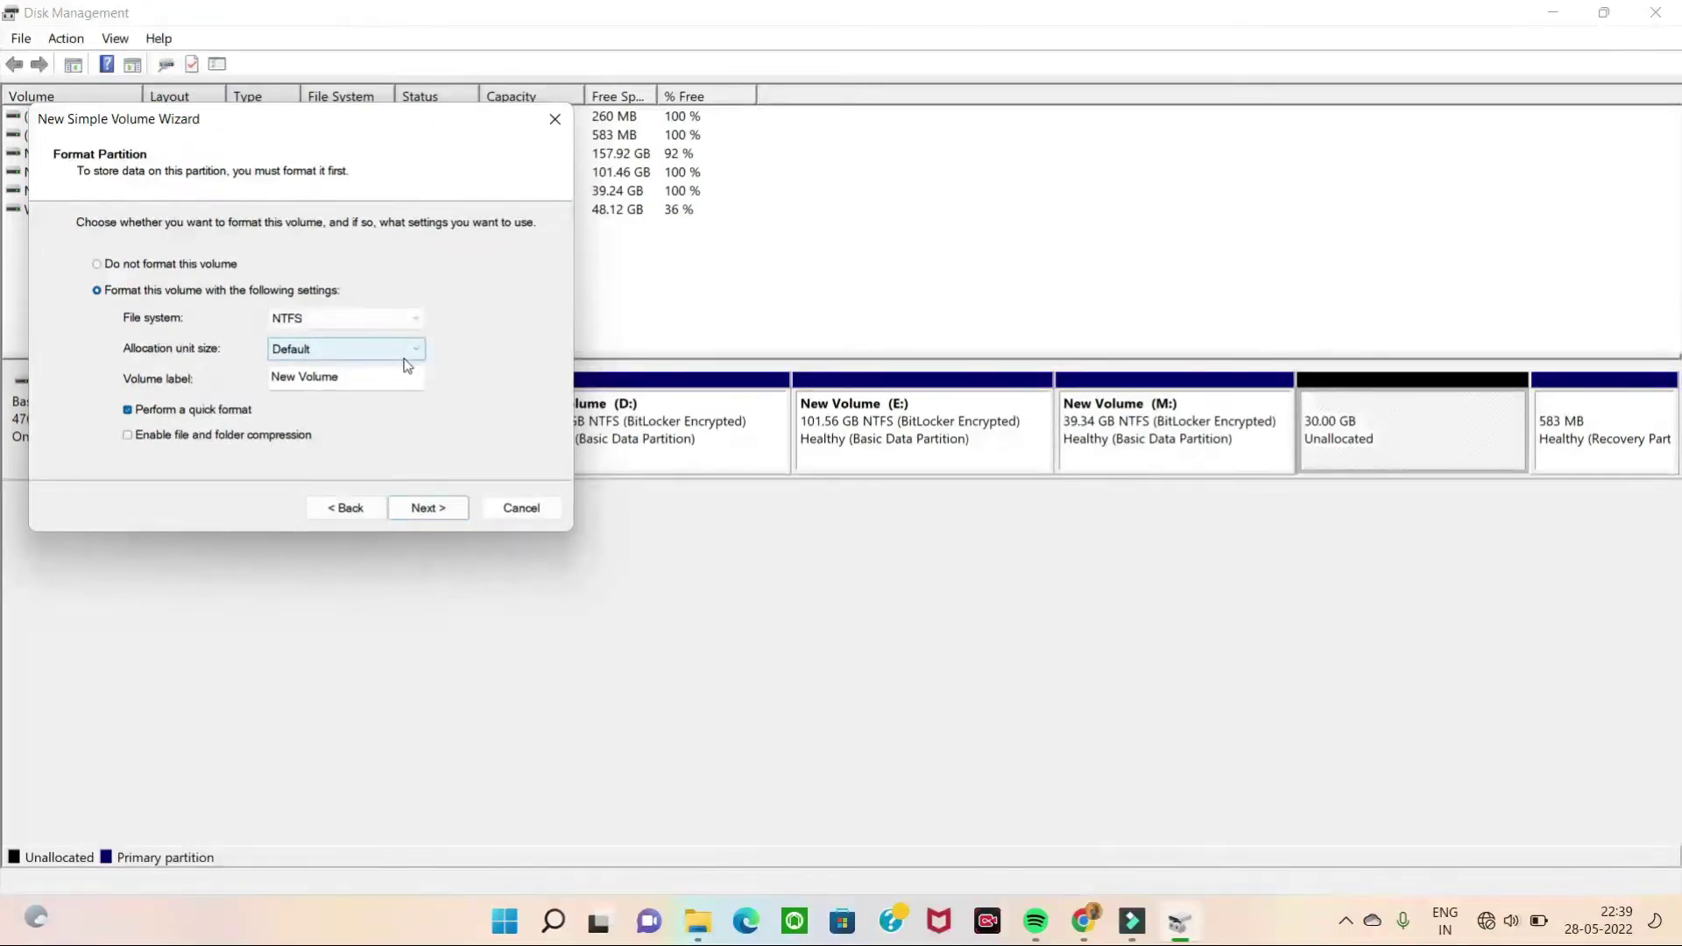
- Create the volume with an NTFS quick format, default allocation unit size and label New Volume, and dismiss the AutoPlay notification
click(428, 509)
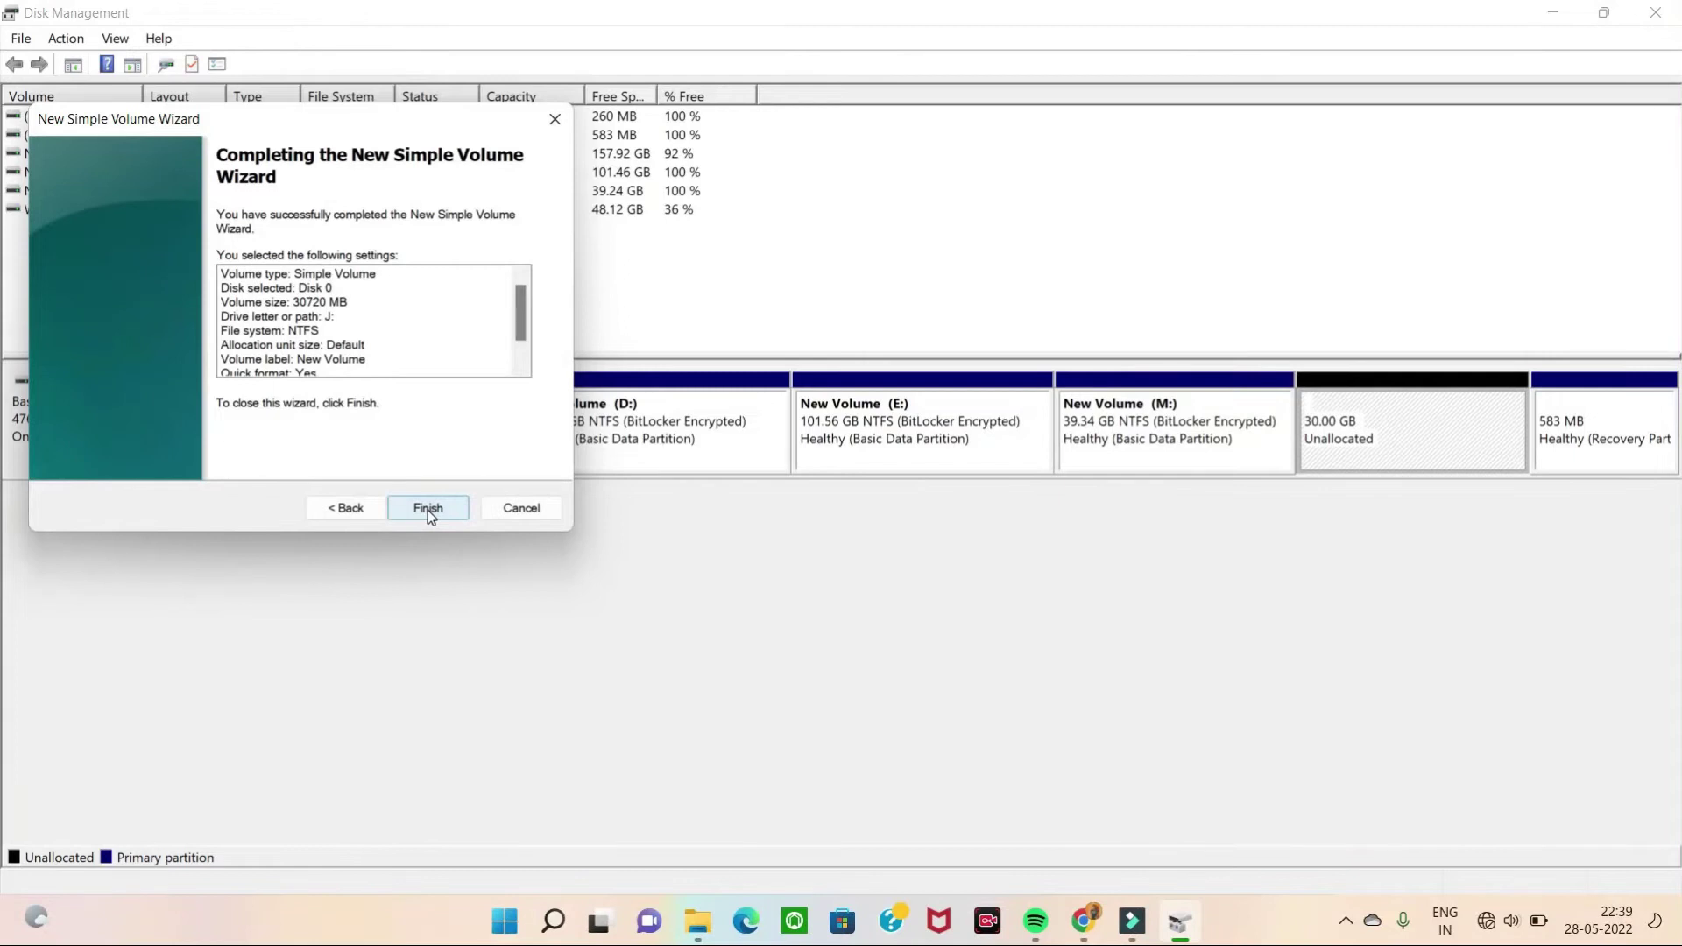
click(427, 510)
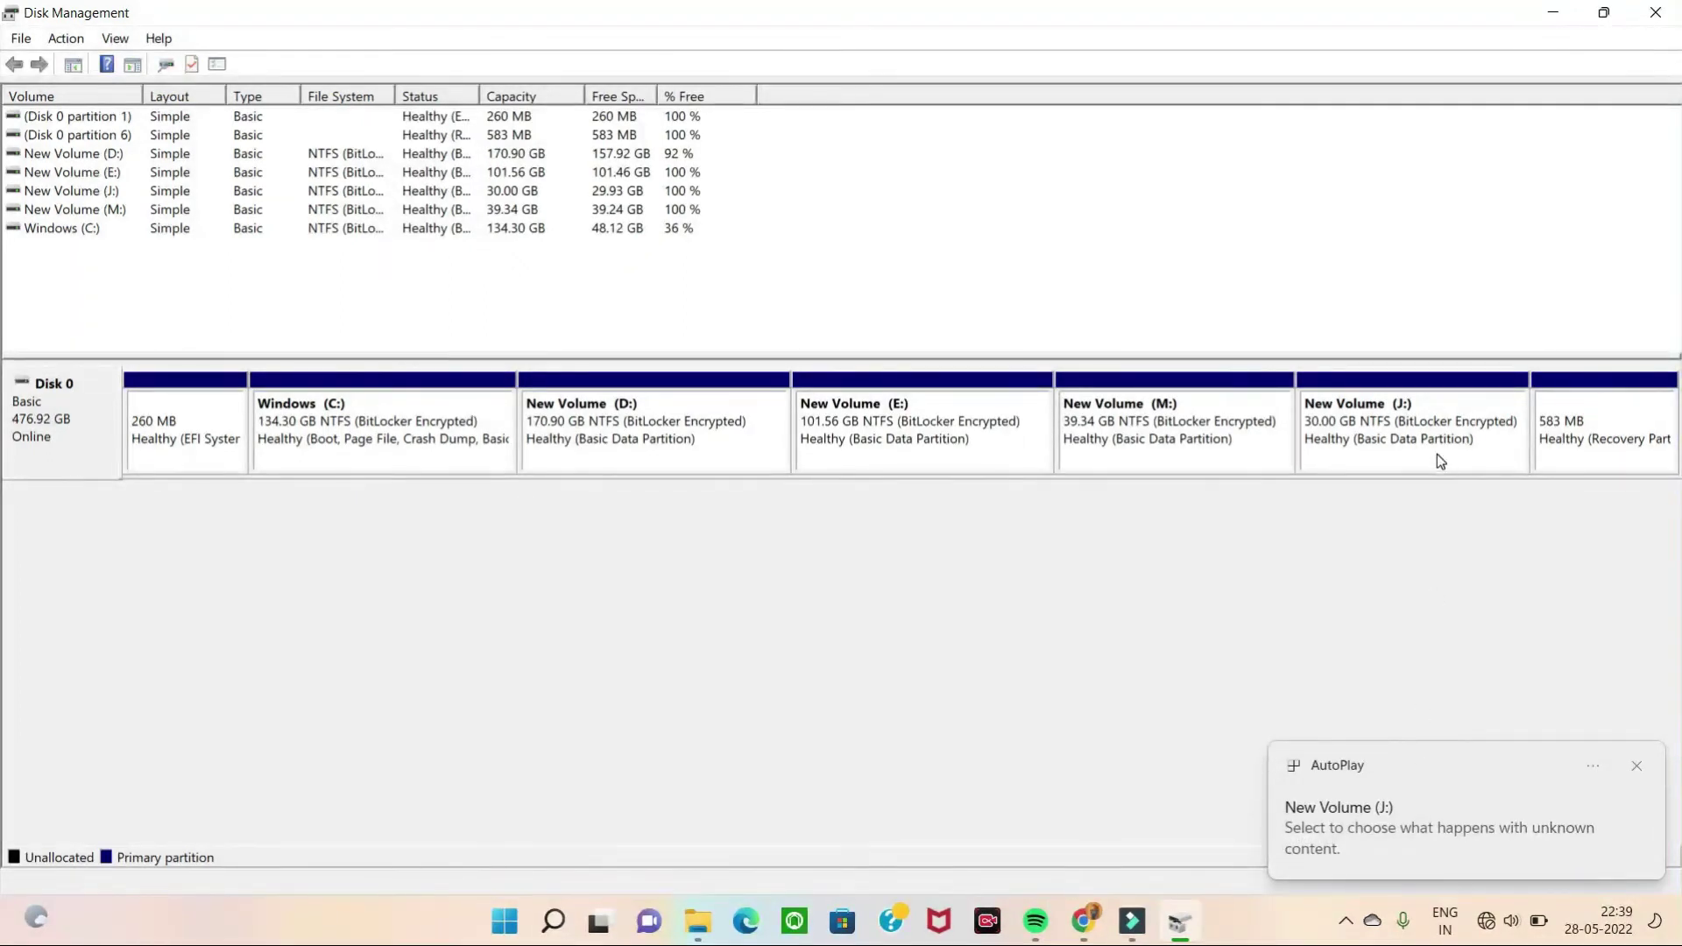
click(1639, 766)
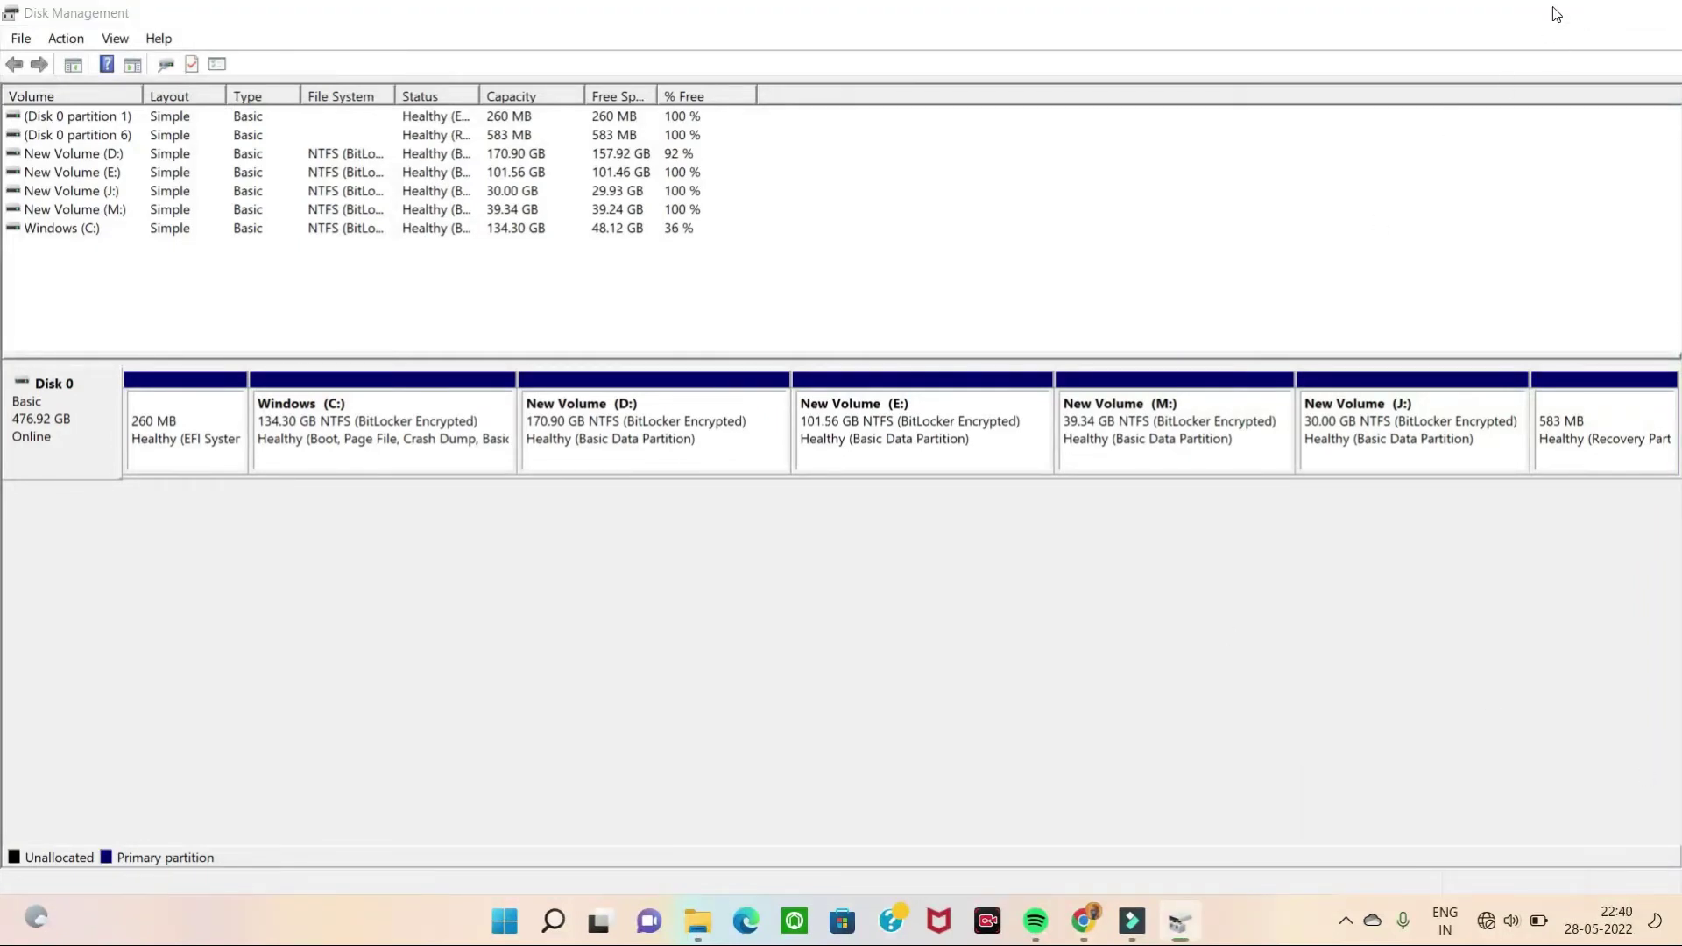
- Minimize Disk Management and open This PC in a maximized window to check the list of drives
click(1555, 13)
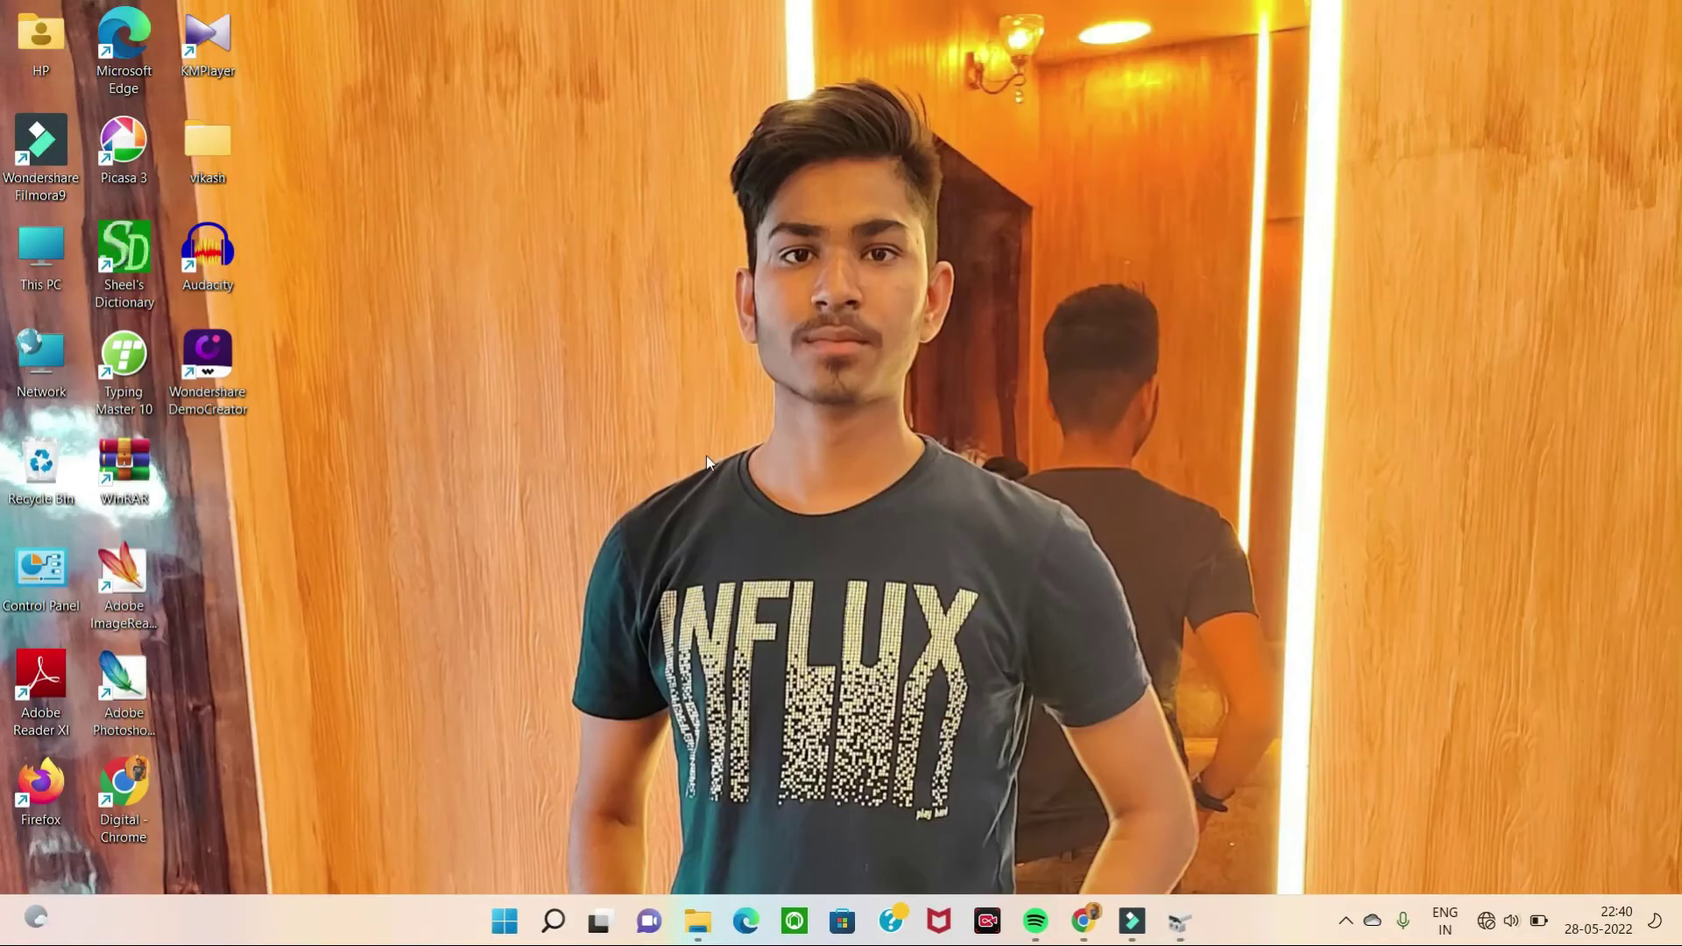
double_click(45, 247)
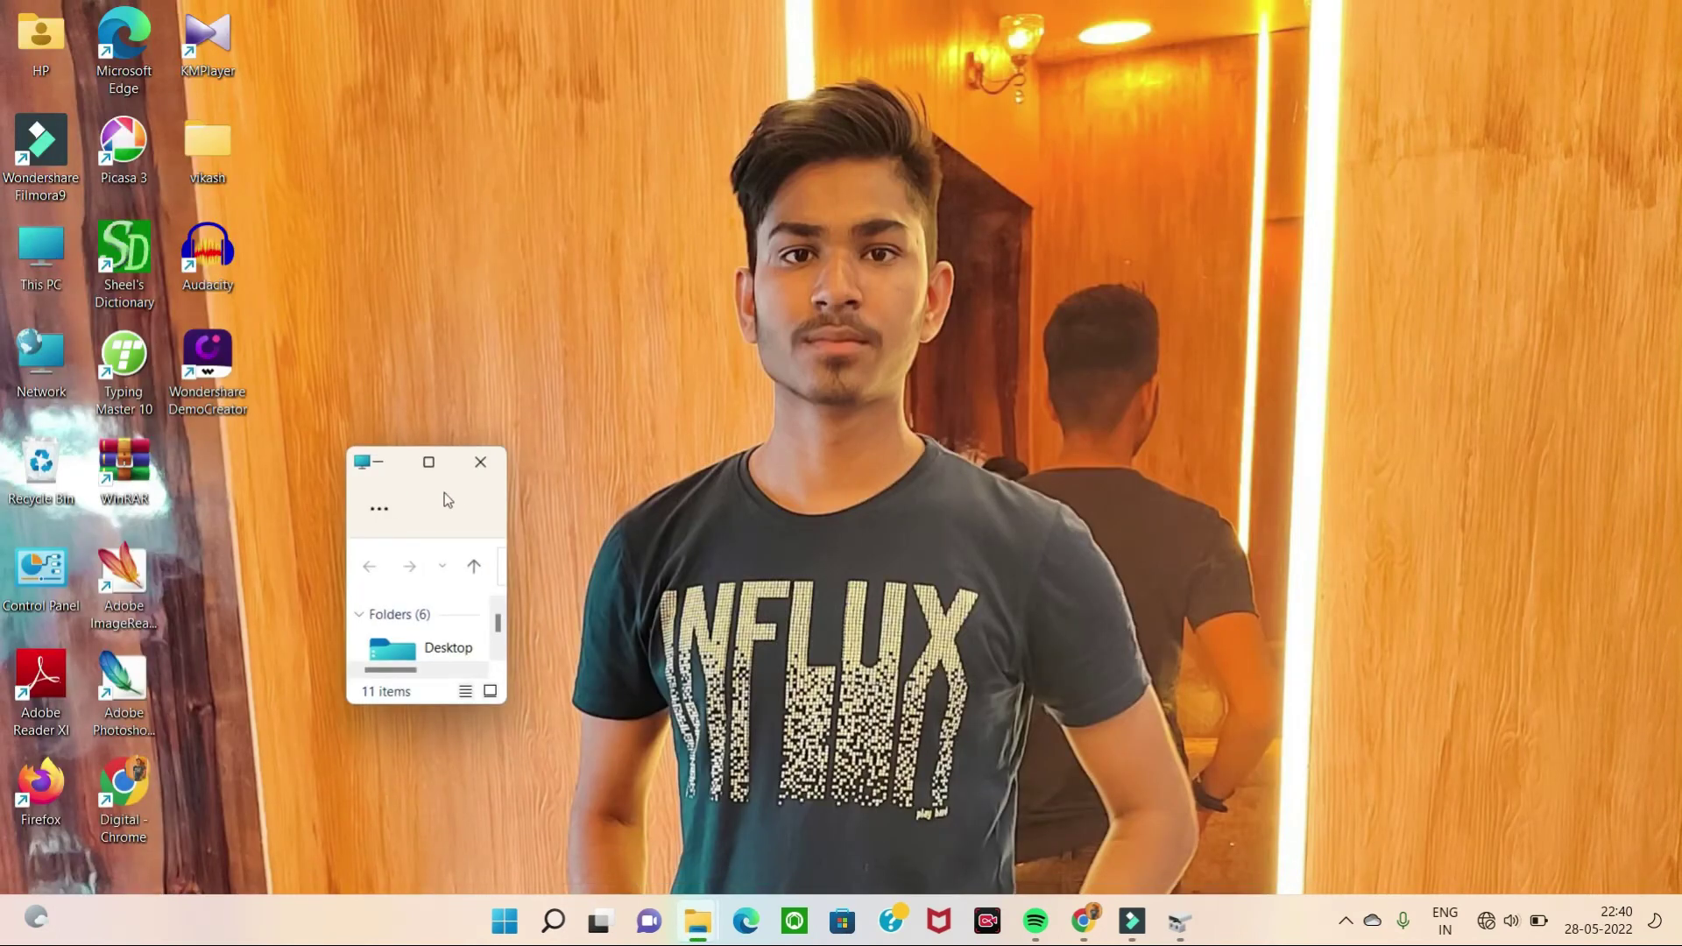
click(429, 464)
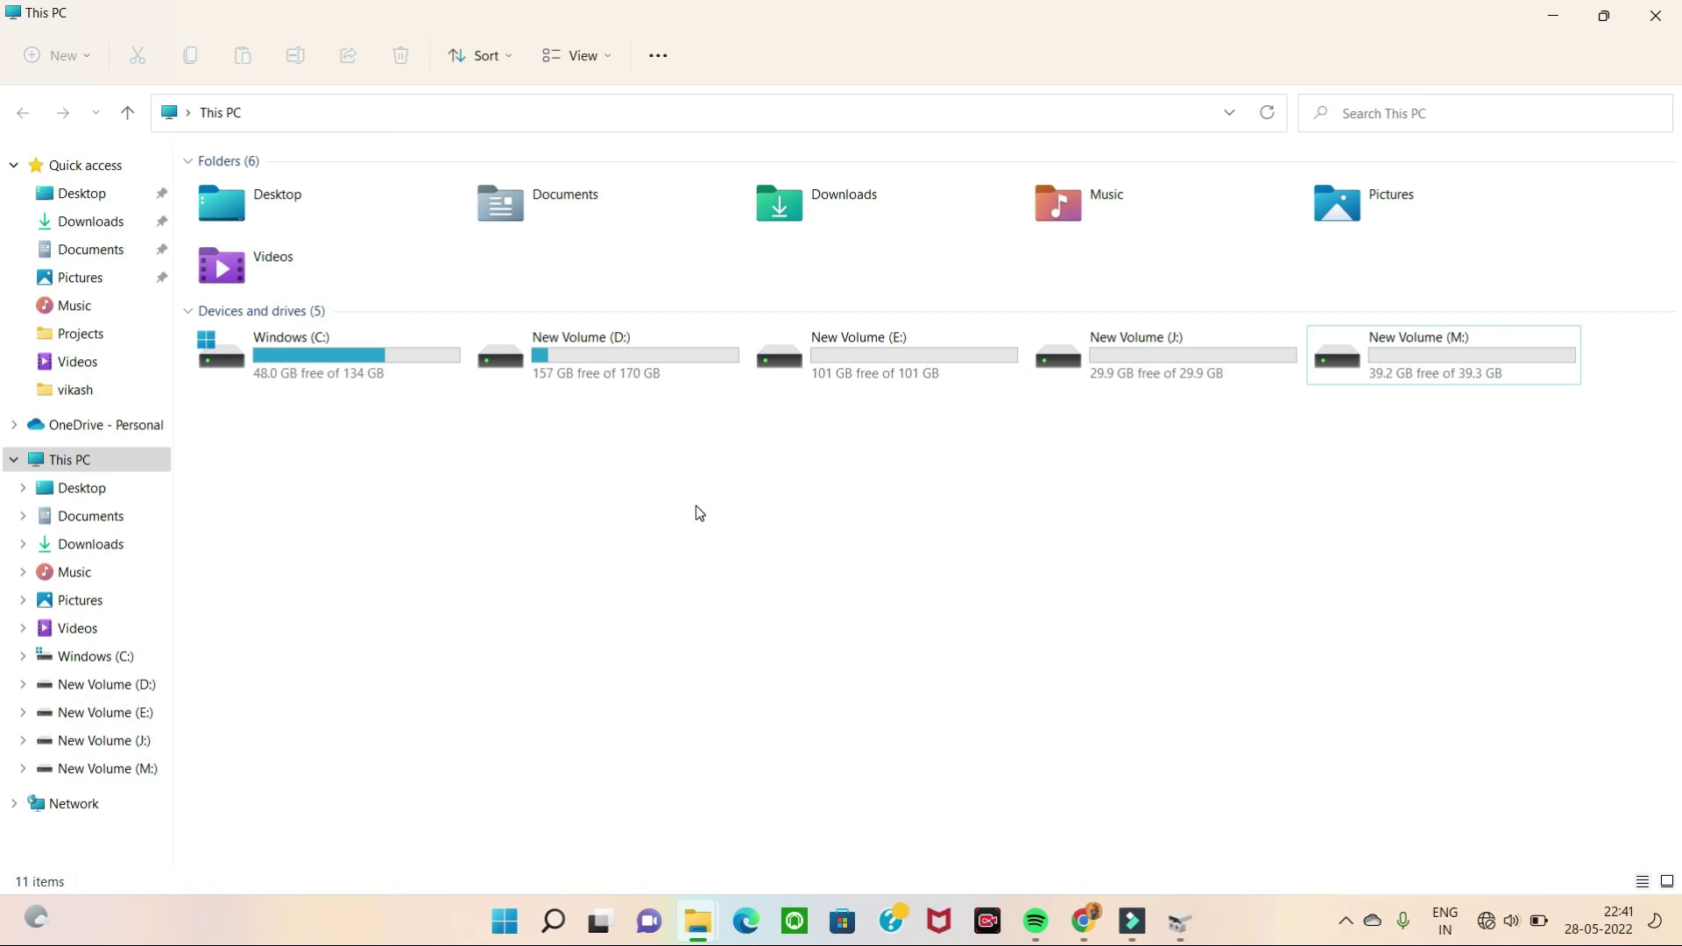
click(1345, 929)
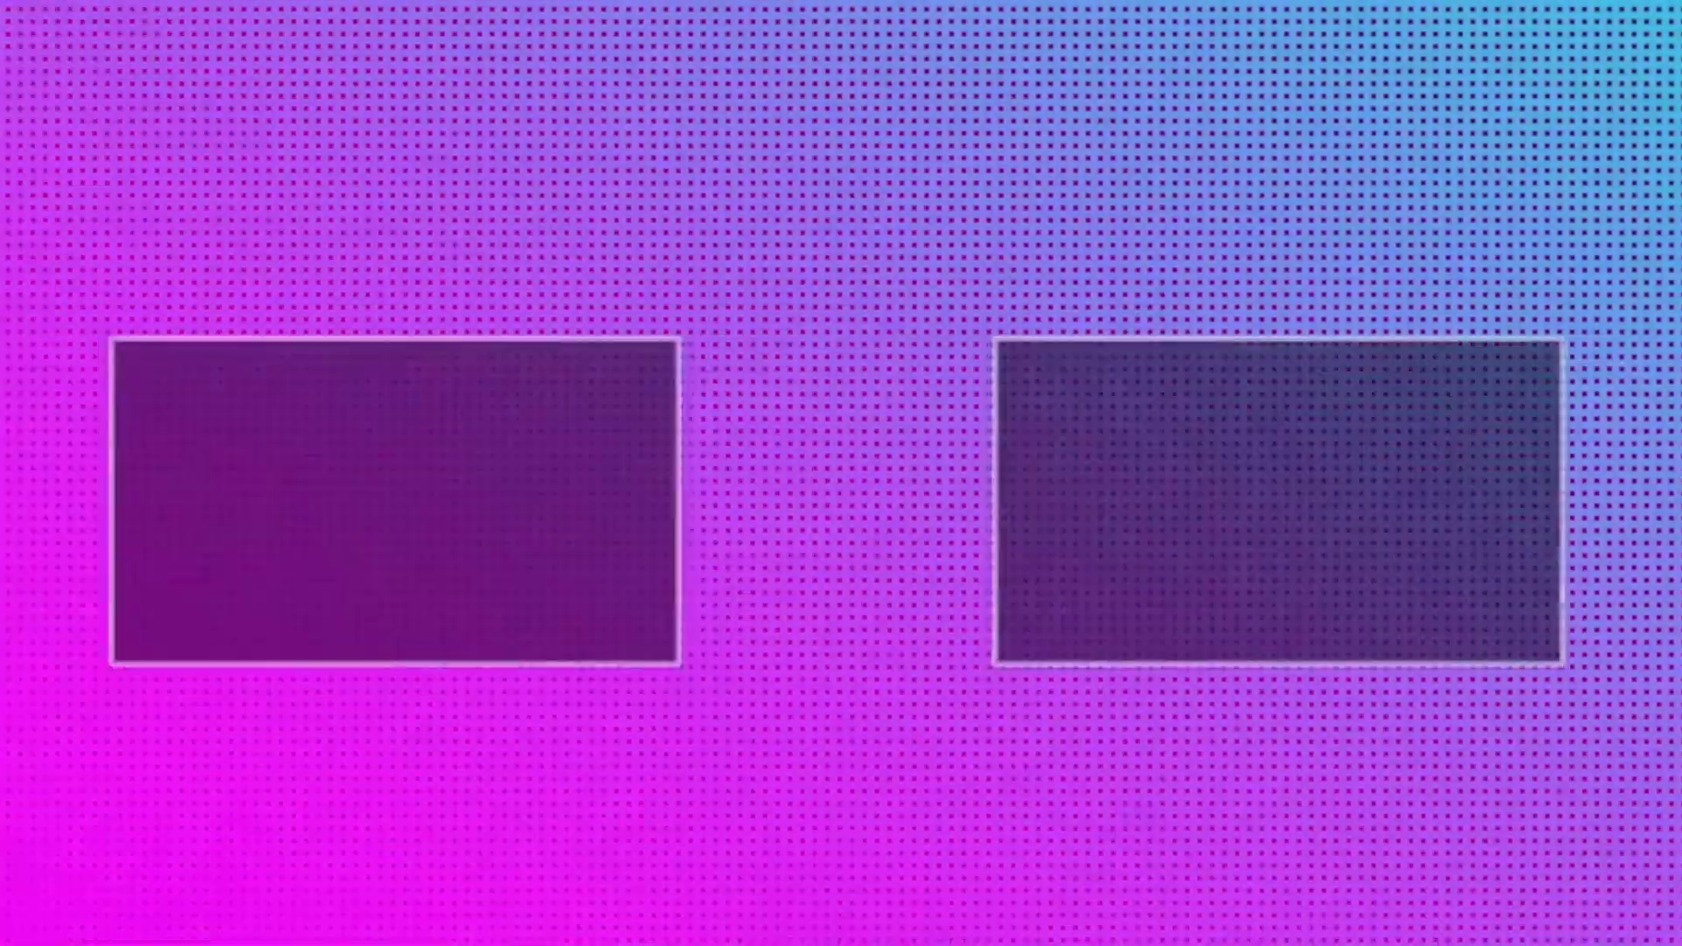